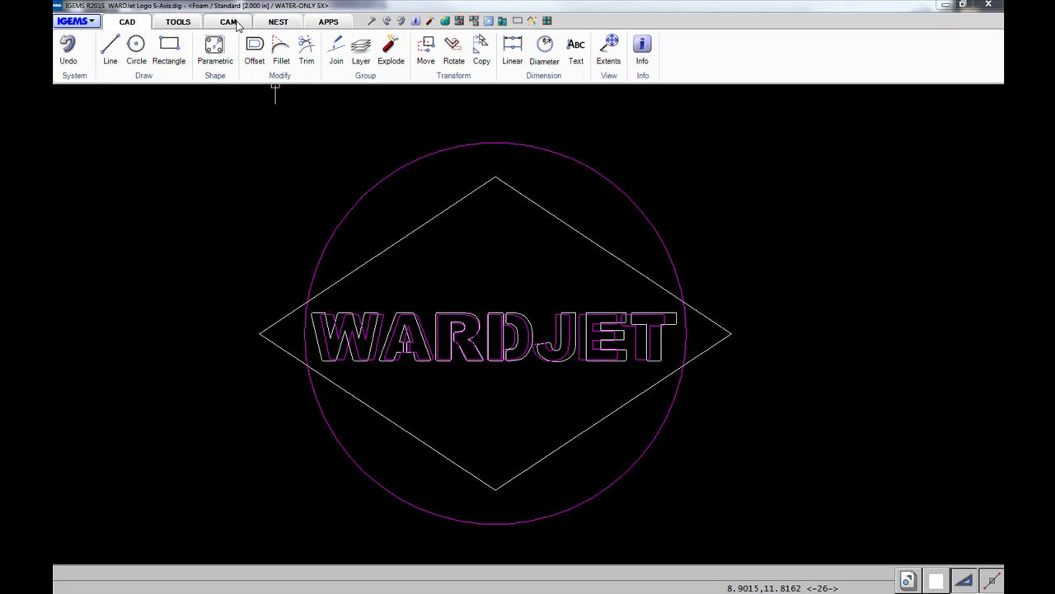
Confirm the WATER-ONLY 5X machine, Default parameters and Foam Standard 2.000 material for the CAM job.
click(235, 23)
click(78, 51)
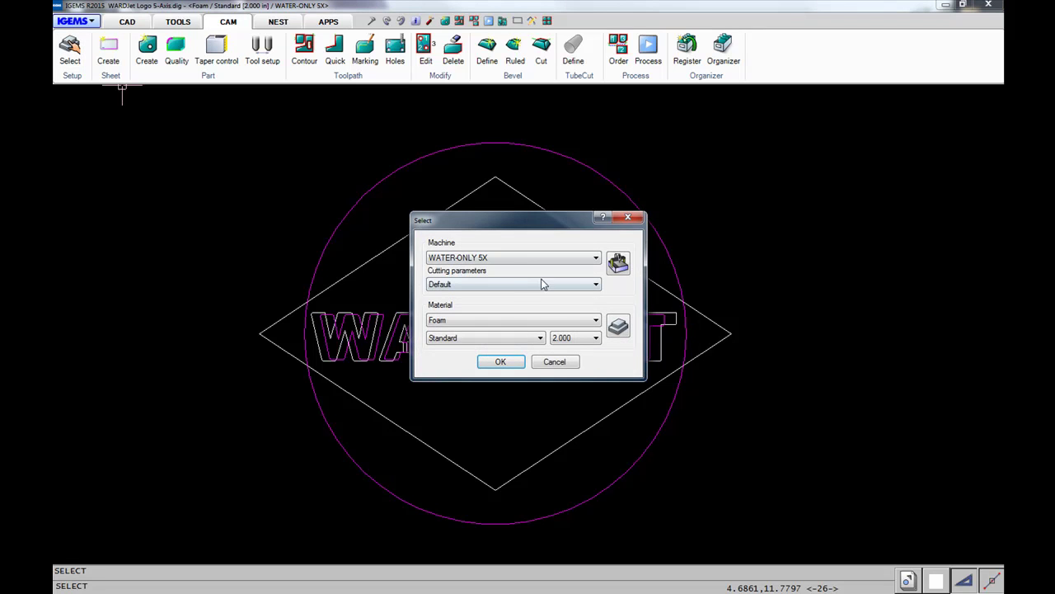
click(500, 362)
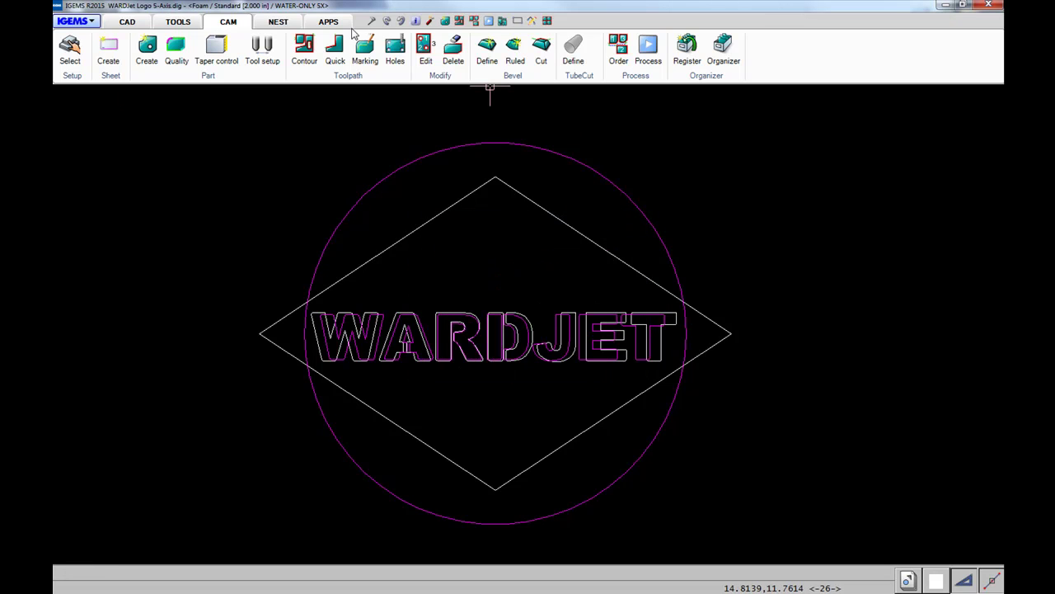
Start a part from the diamond outline and the W, A and R letter outlines.
click(147, 49)
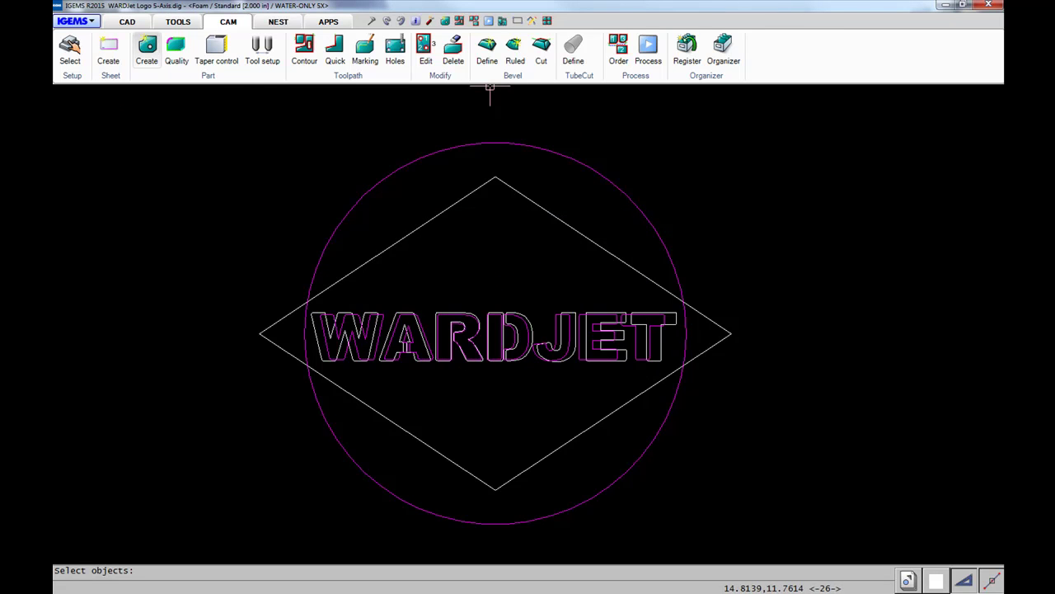
click(379, 254)
scroll(367, 292, up, 3)
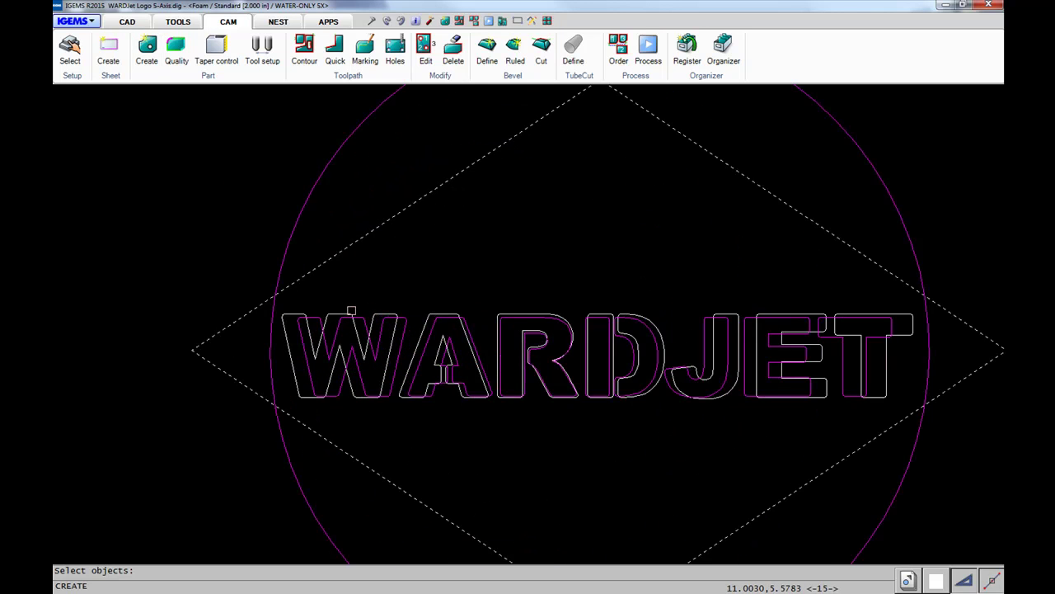
scroll(352, 311, up, 1)
click(344, 314)
click(470, 312)
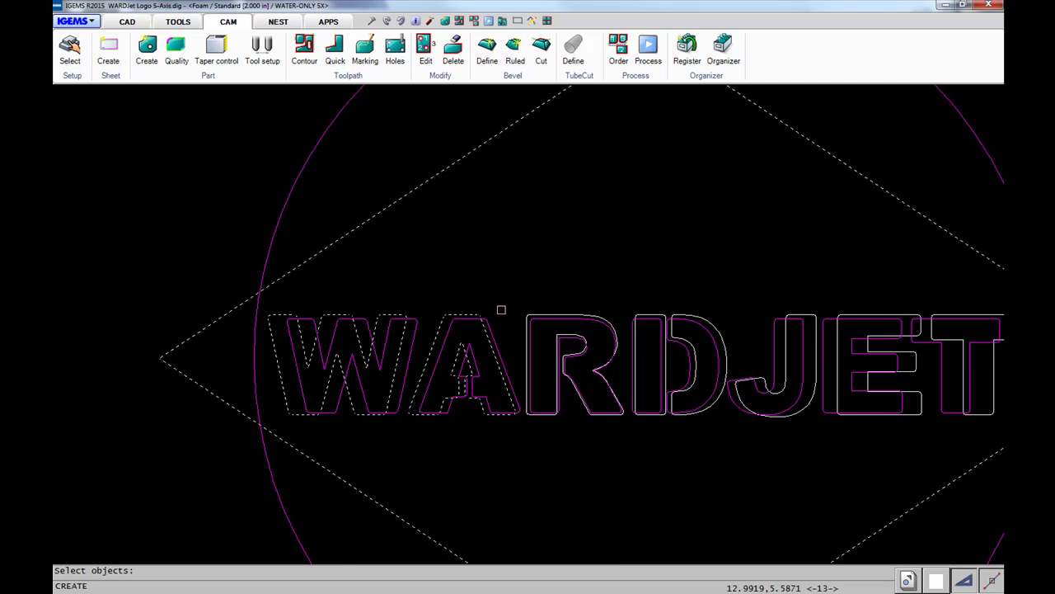
click(549, 312)
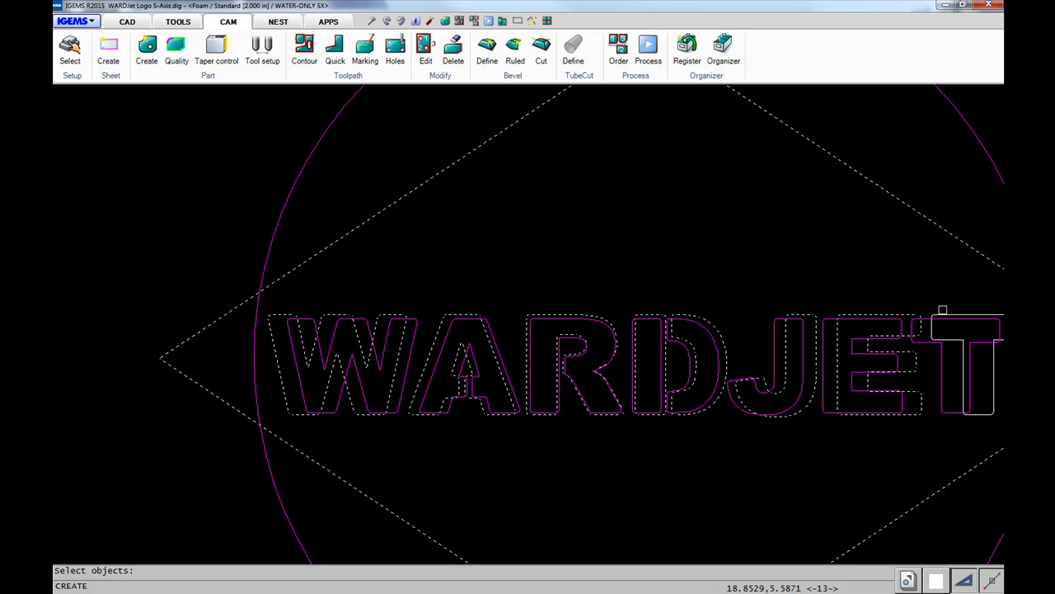
scroll(941, 310, down, 2)
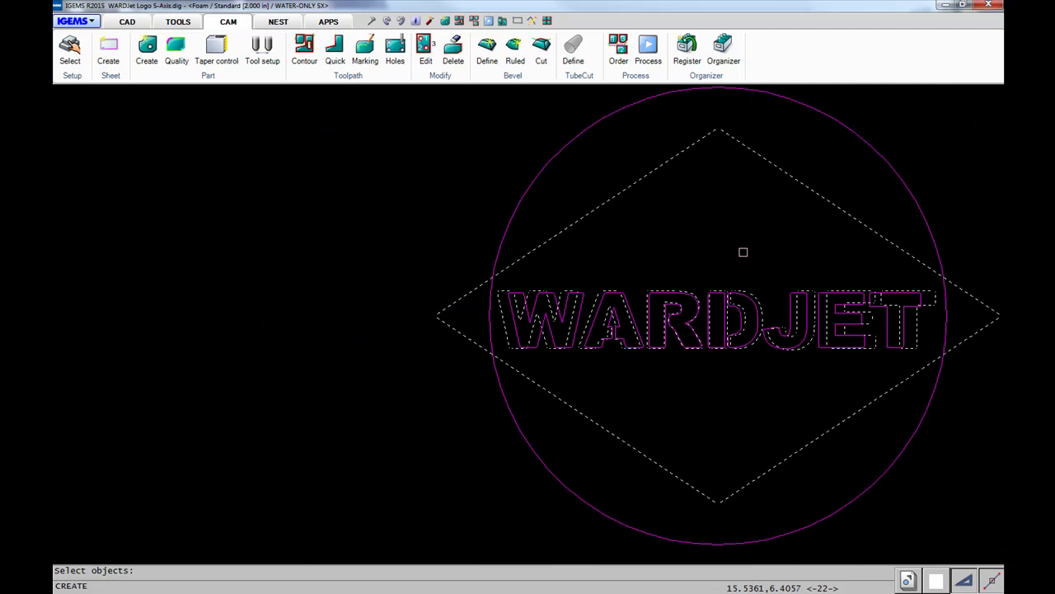
key(Return)
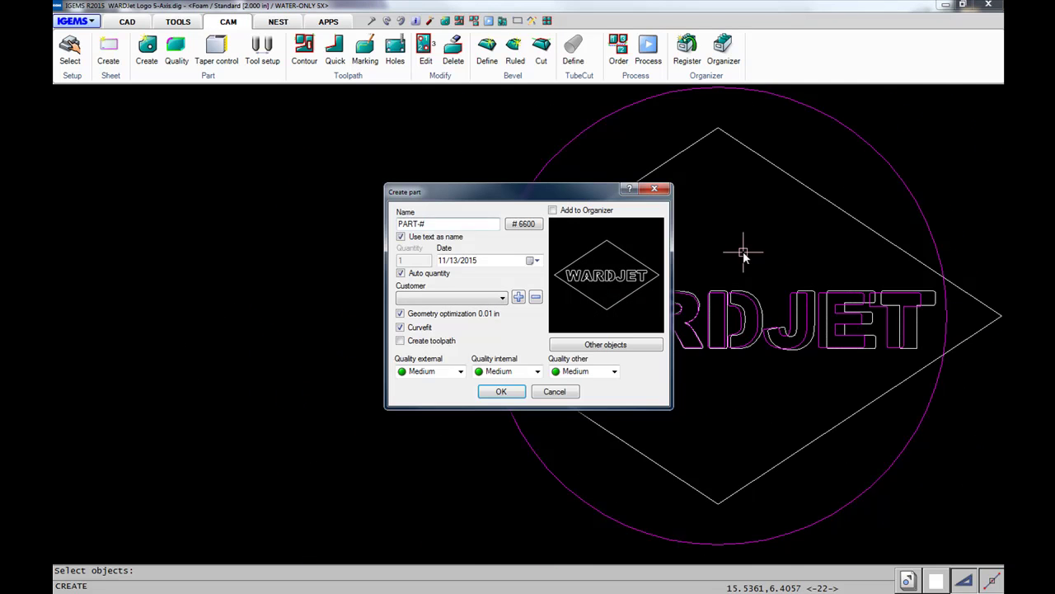
Window-select the circle as an extra object and confirm the part at Medium quality.
click(599, 347)
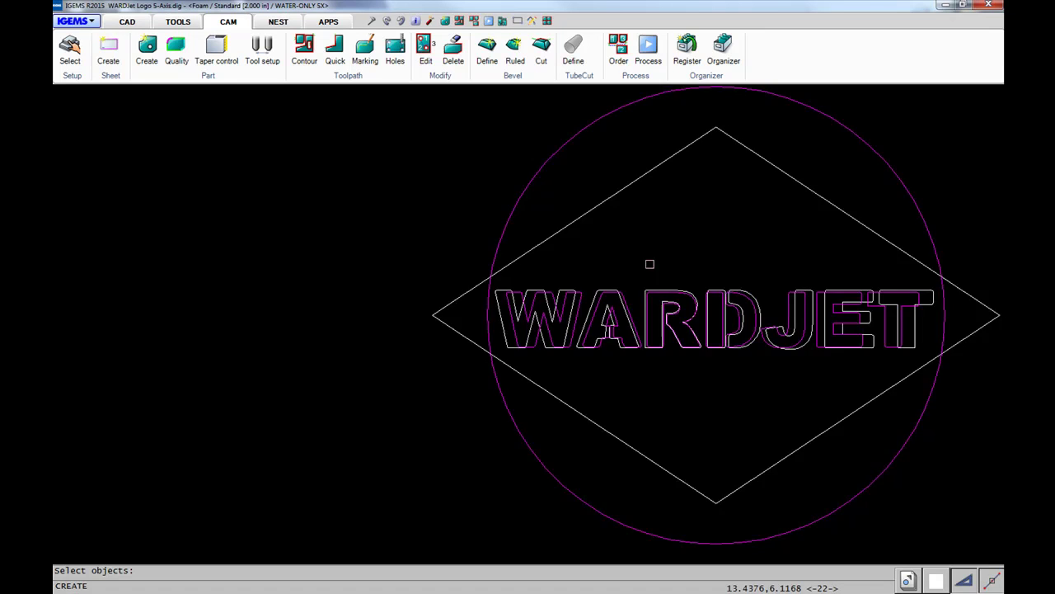
middle_drag(649, 264, 502, 269)
scroll(507, 280, down, 1)
click(322, 126)
click(775, 527)
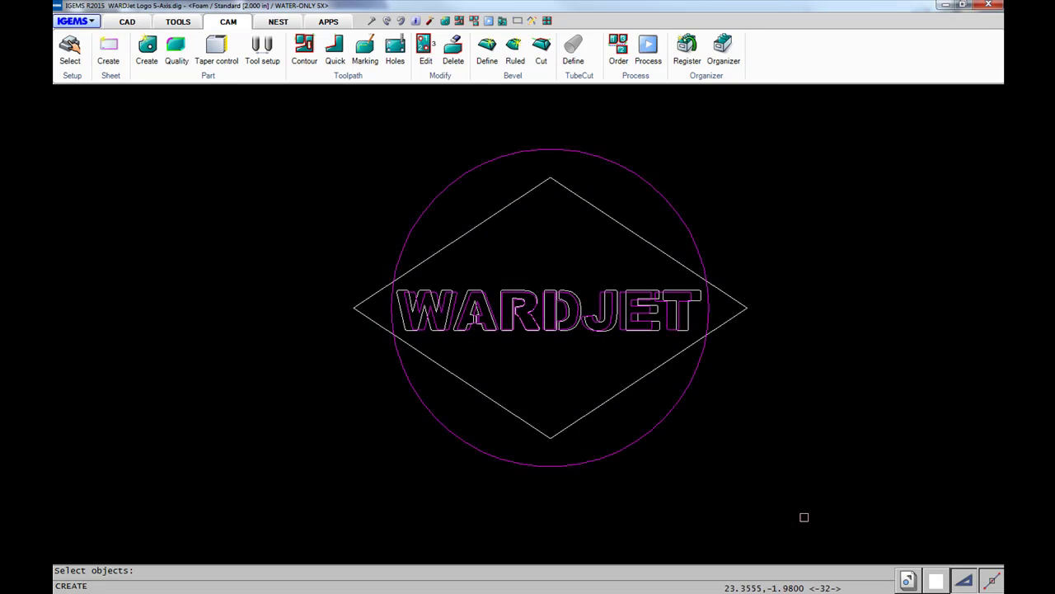
key(Return)
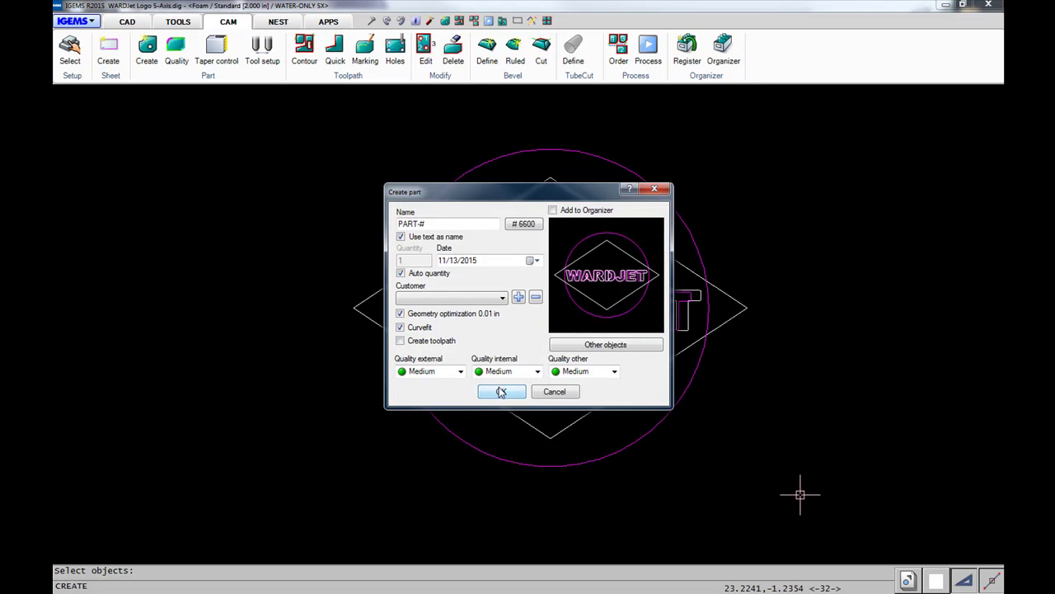
click(503, 383)
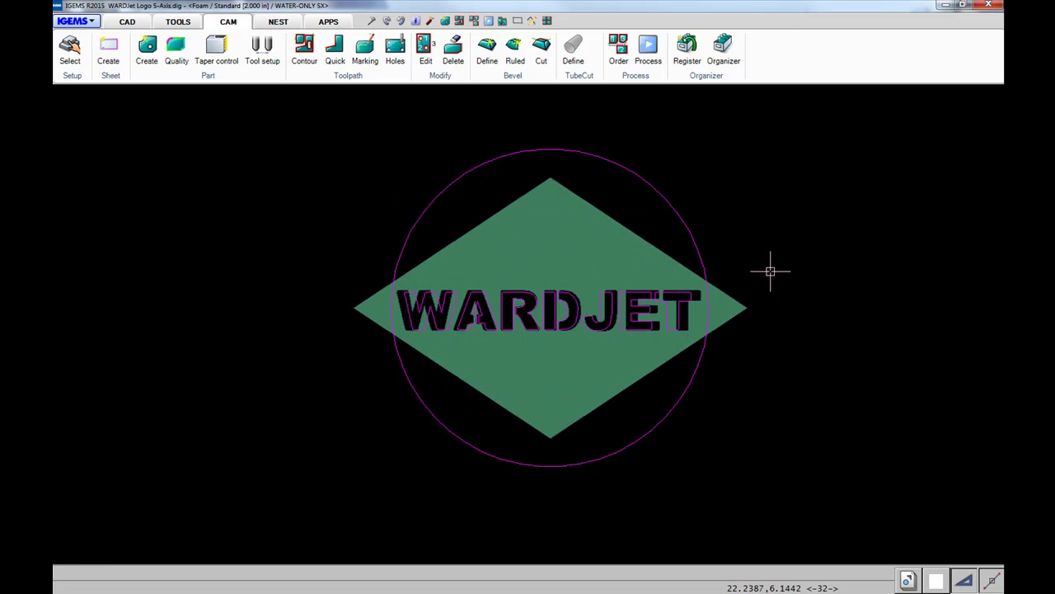
Open a ruled bevel on the WARDJET diamond part, maximized and viewed from the top.
click(514, 60)
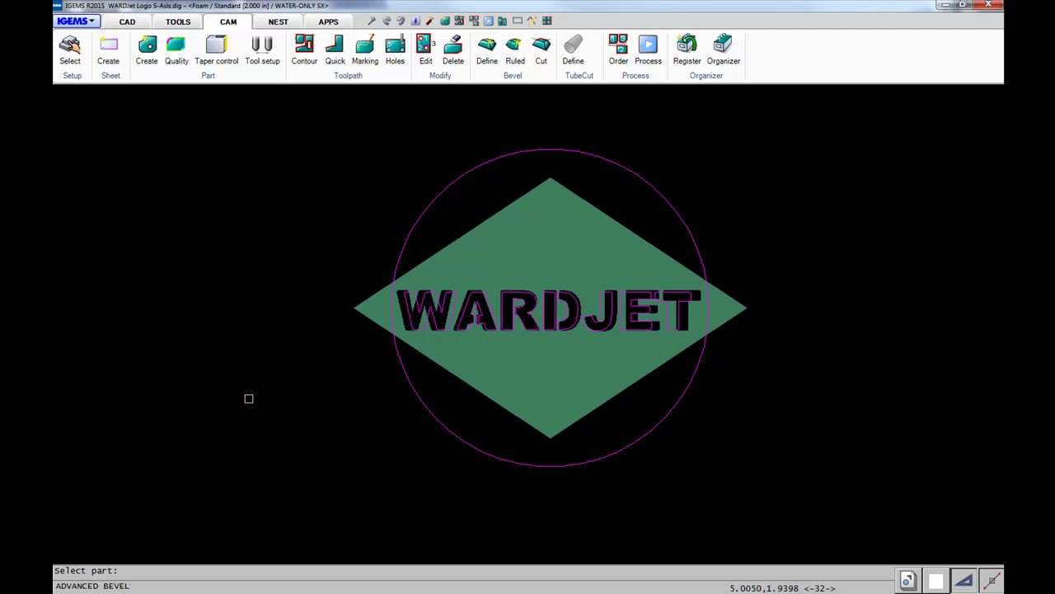
click(582, 203)
click(691, 133)
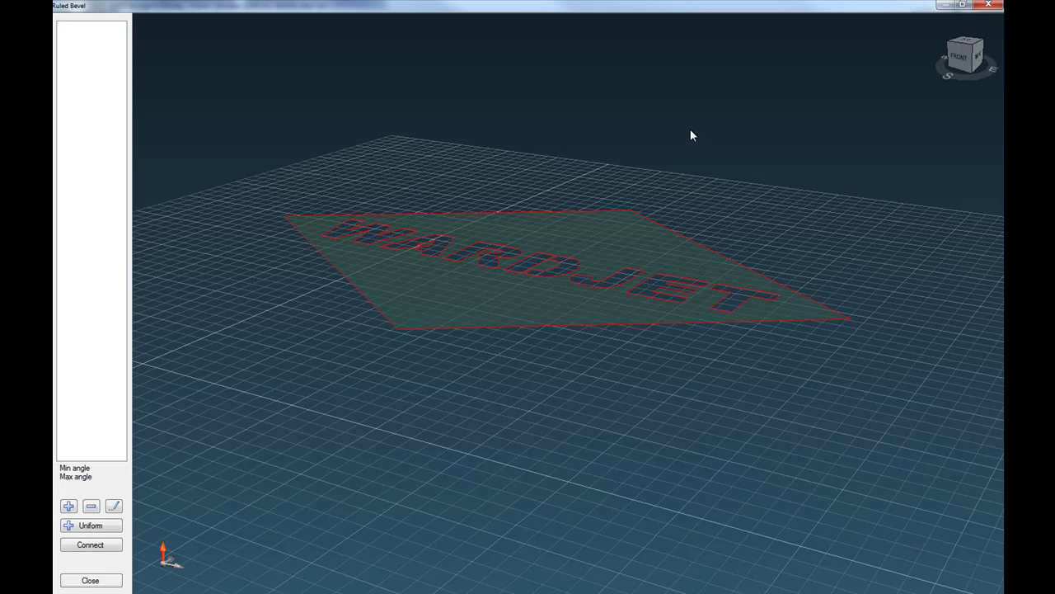
click(961, 46)
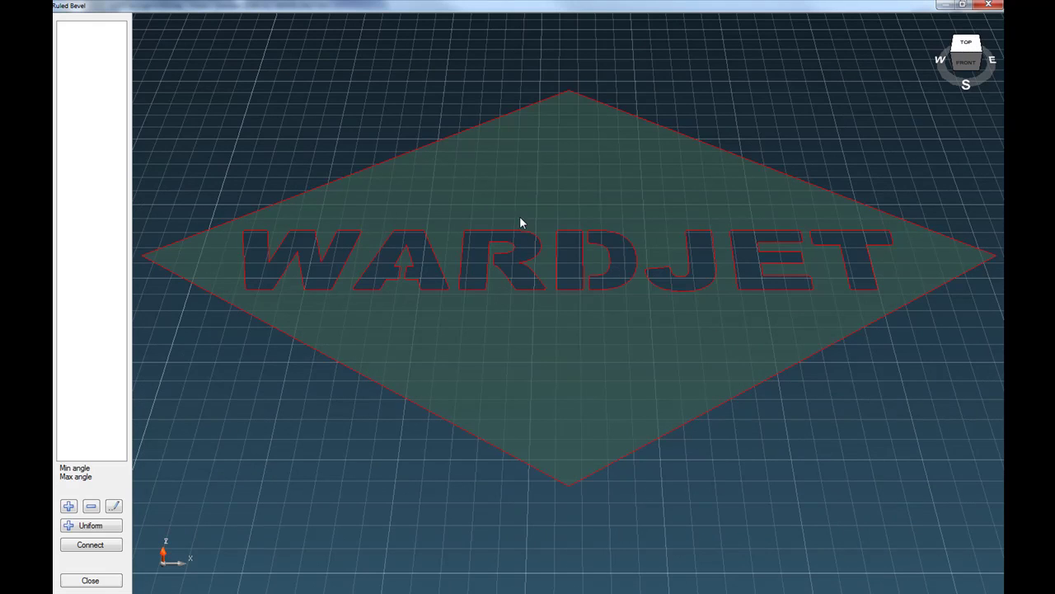
click(966, 53)
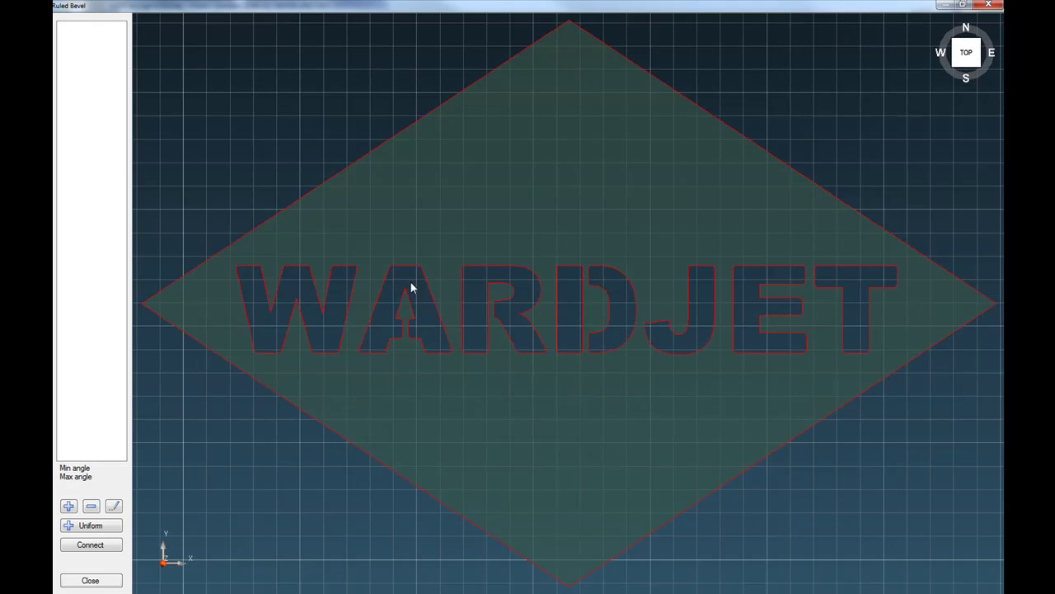
scroll(397, 282, down, 2)
Add a ruled bevel on the W between its top and bottom contours, angled 4.4° to 7.4°.
click(70, 505)
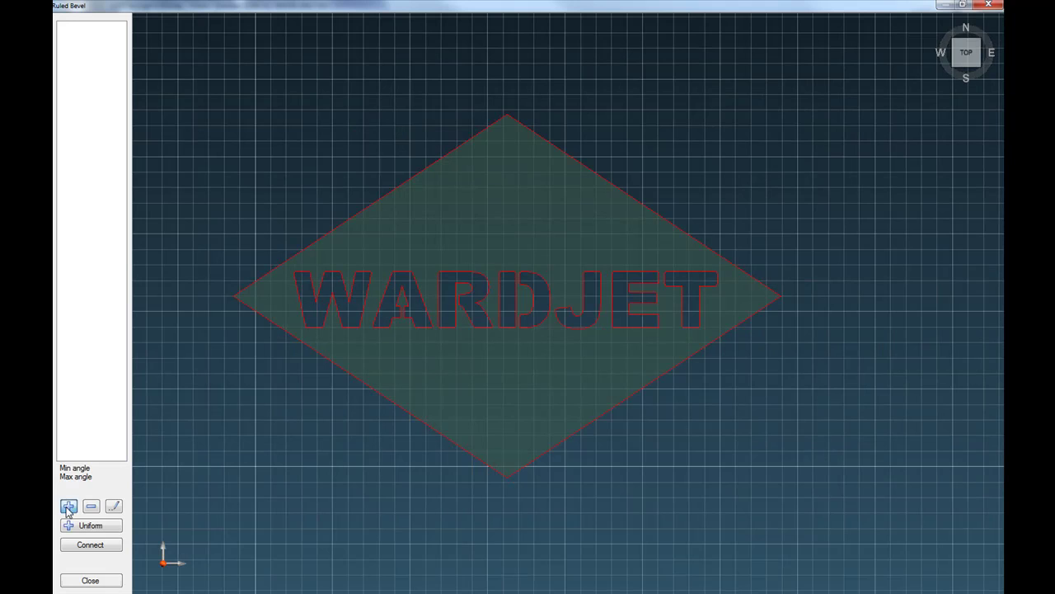
scroll(425, 272, up, 4)
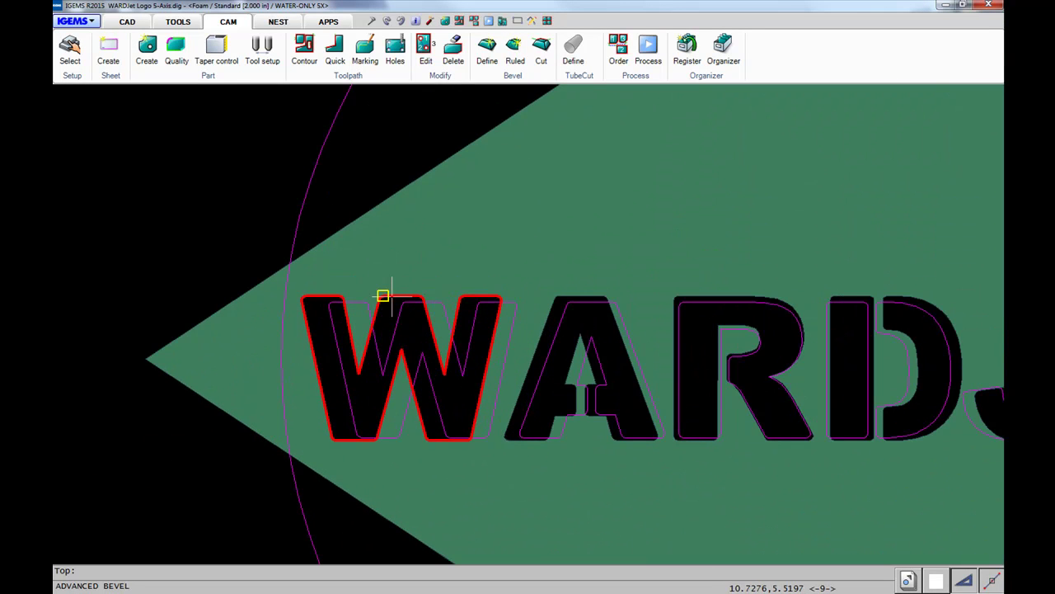
click(326, 285)
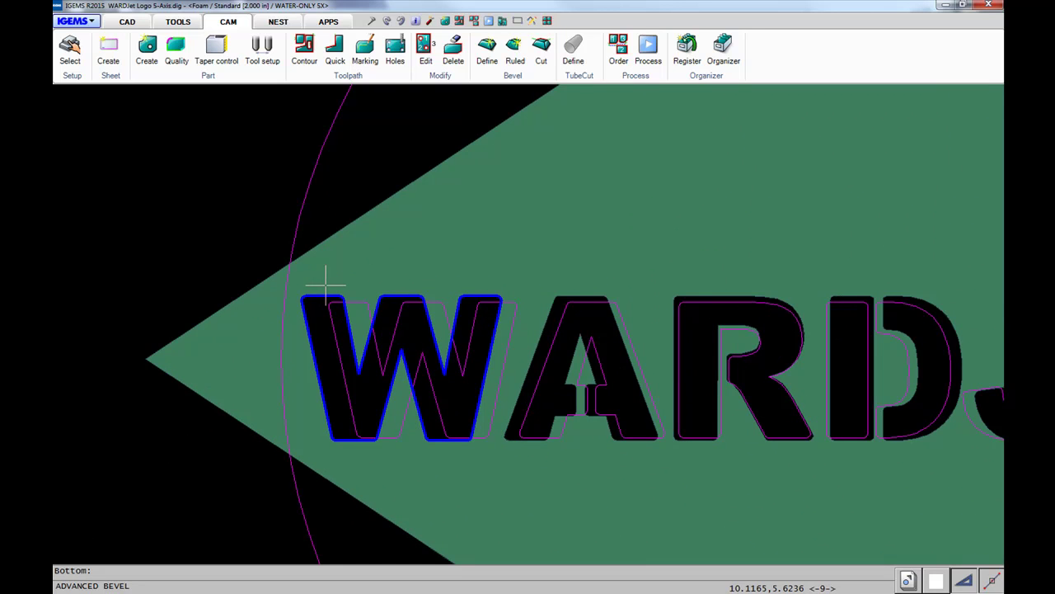
click(330, 331)
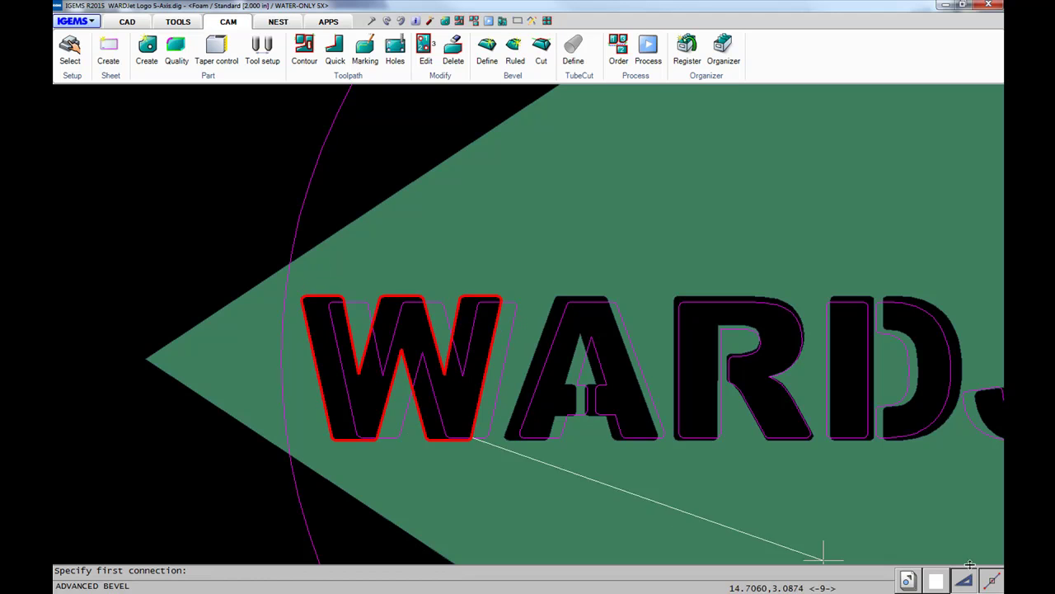
click(380, 379)
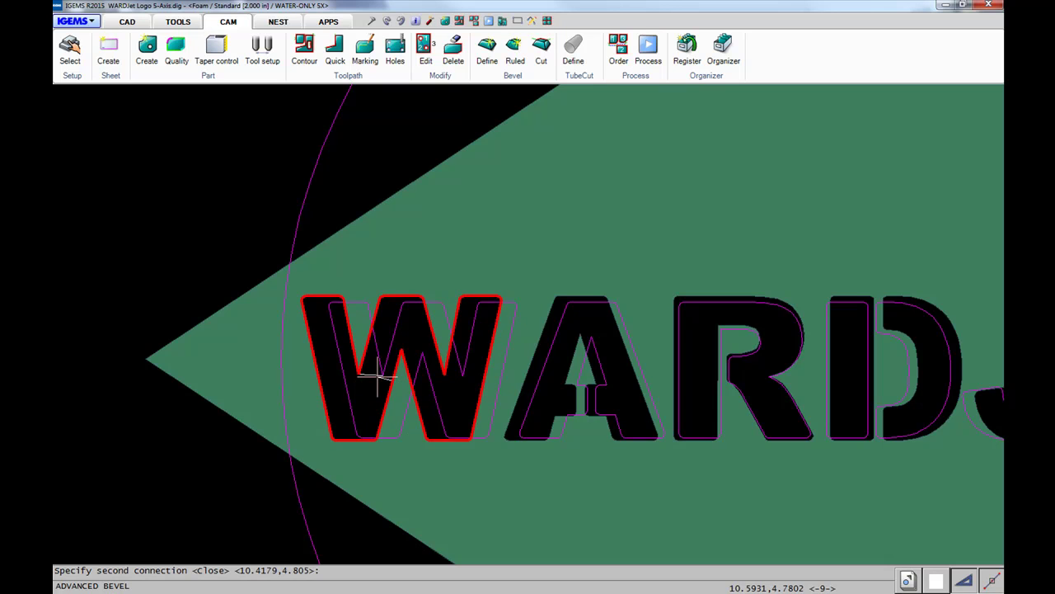
click(378, 373)
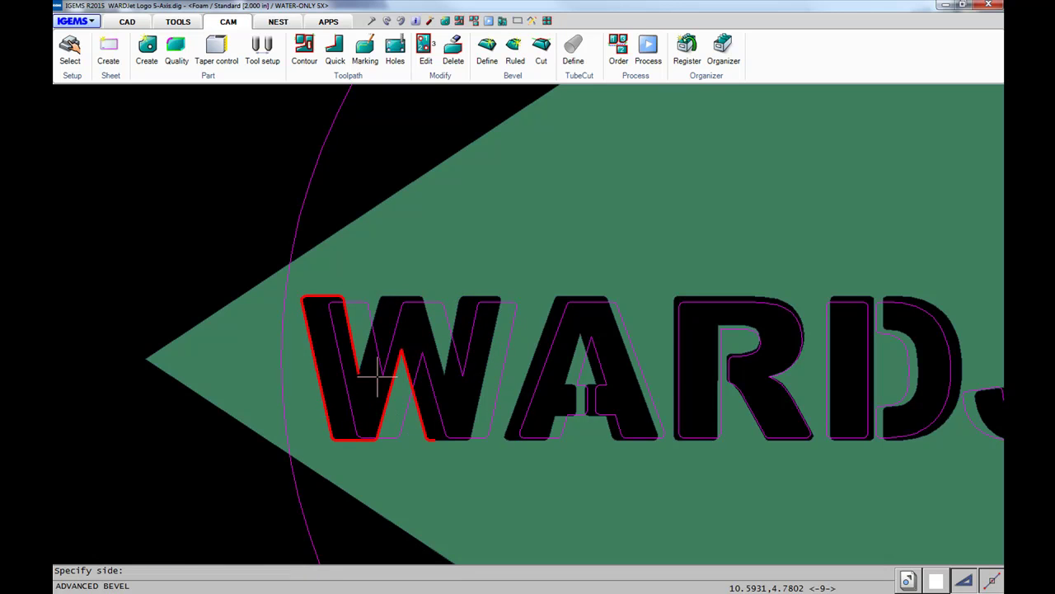
click(339, 353)
middle_drag(337, 302, 285, 386)
scroll(386, 312, up, 5)
scroll(386, 321, down, 5)
click(90, 580)
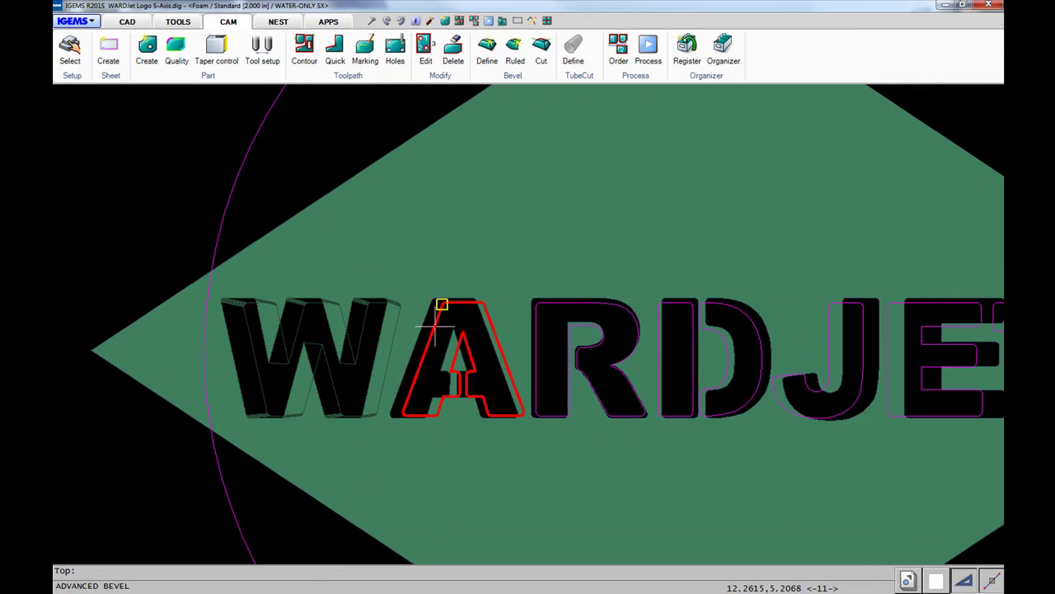
Give the A a ruled bevel from its top to bottom contour, angled 1.8° to 4.1°.
click(434, 290)
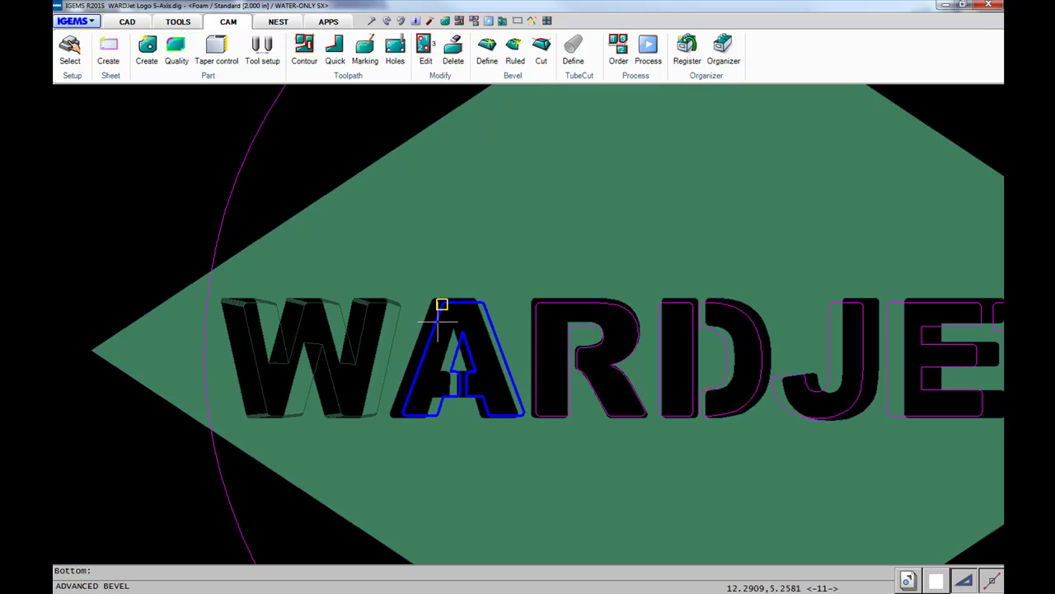
click(442, 326)
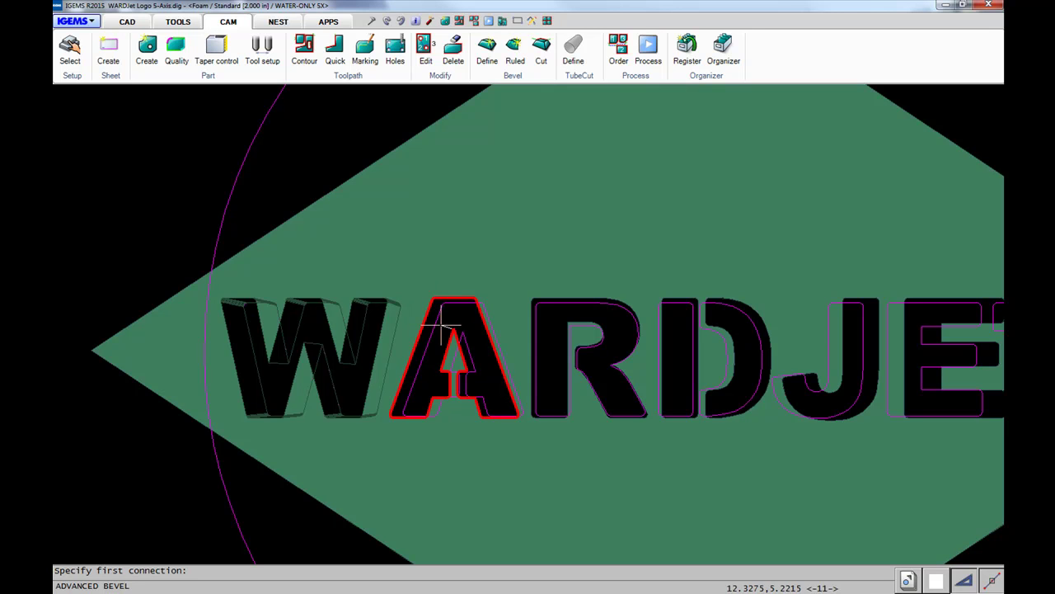
click(453, 328)
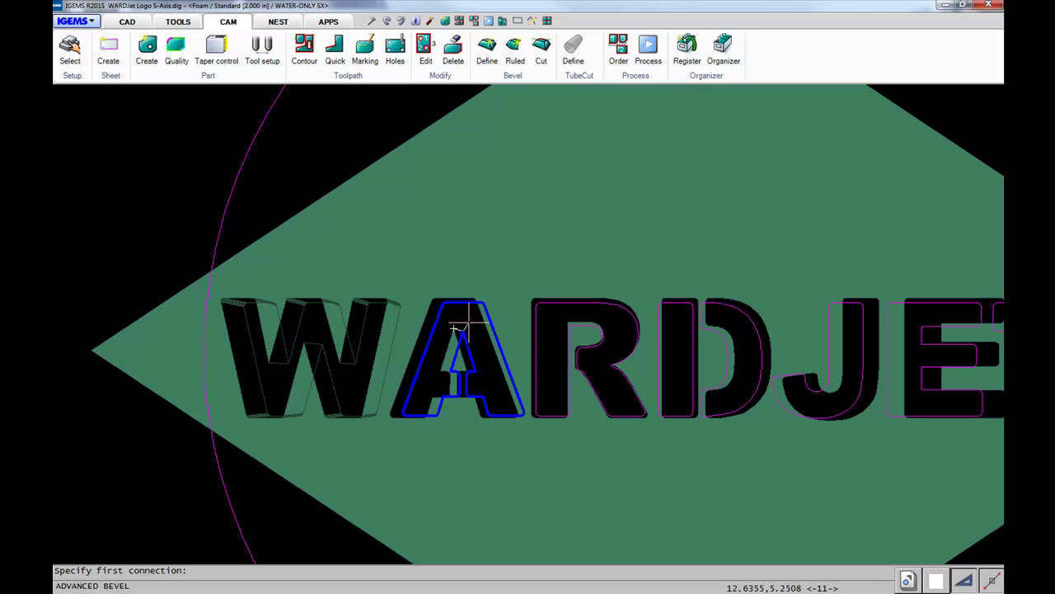
click(454, 329)
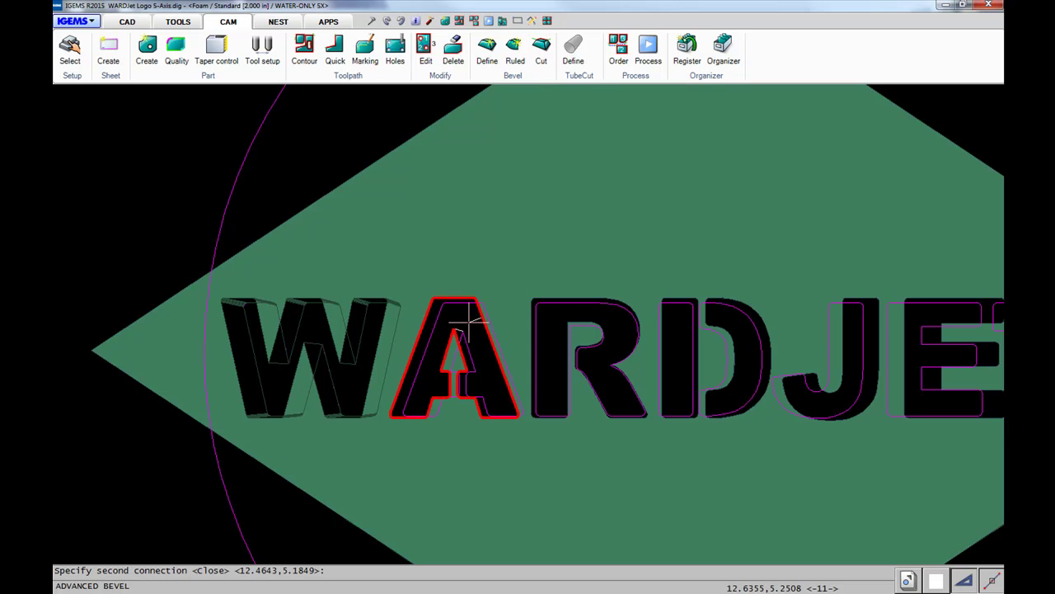
click(459, 318)
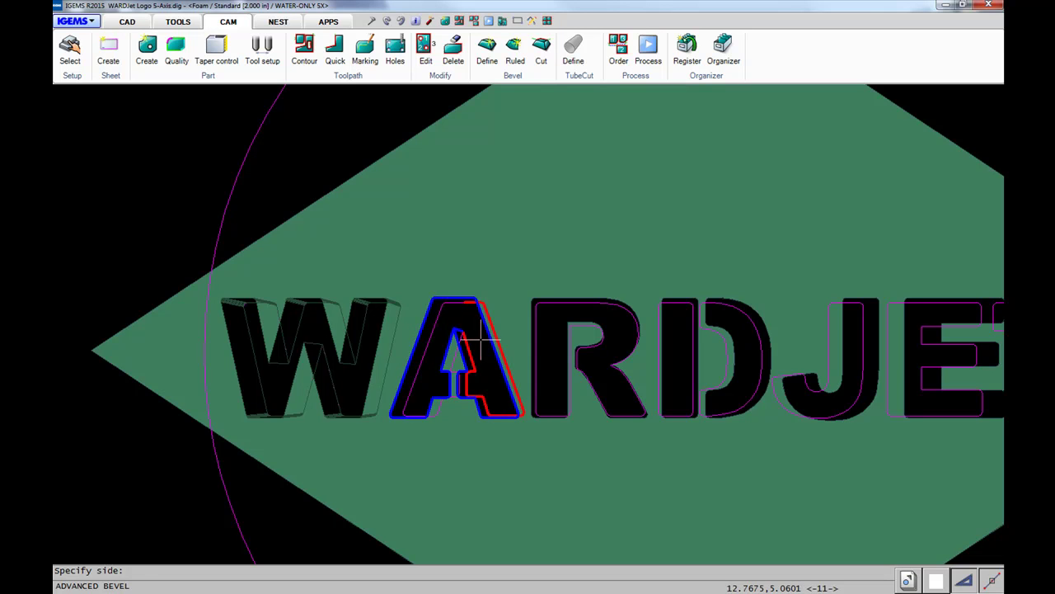
click(478, 340)
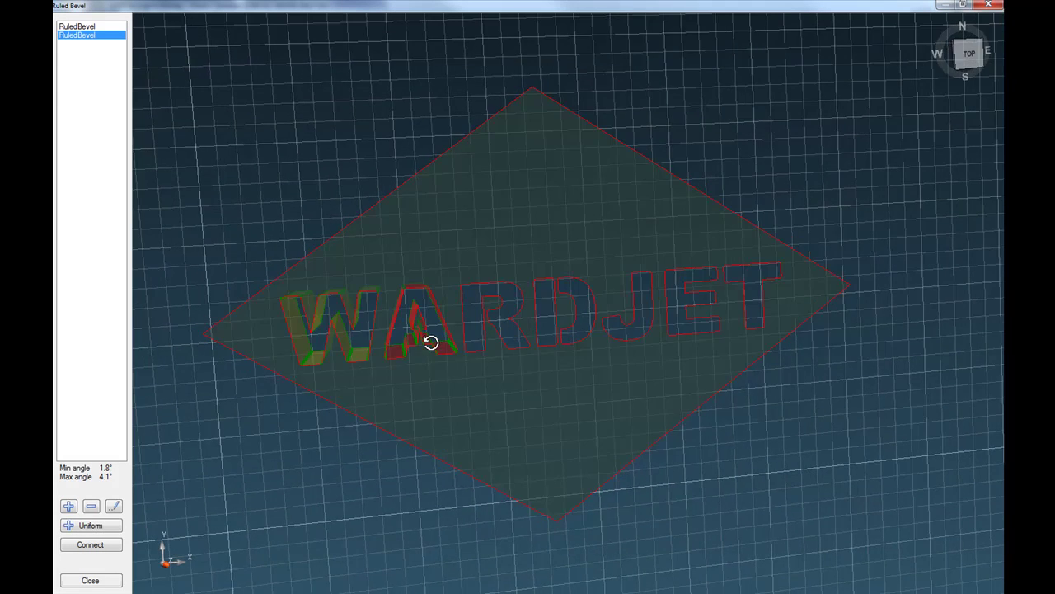
scroll(420, 345, up, 5)
drag(417, 338, 429, 333)
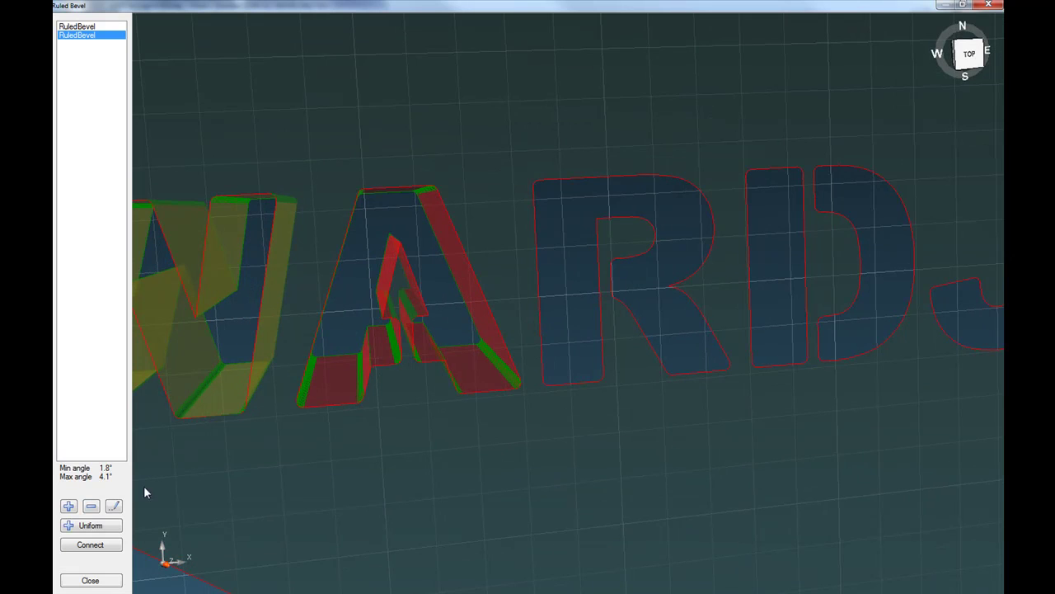
click(68, 508)
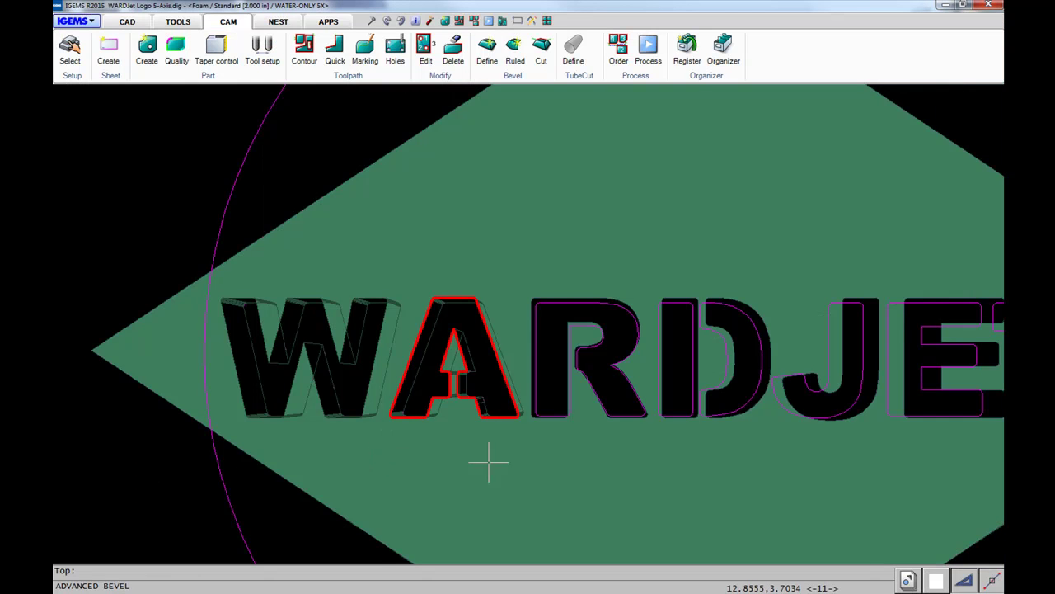
Add a ruled bevel to the R, angled 0.3° to 2.1°, and accept it.
click(573, 295)
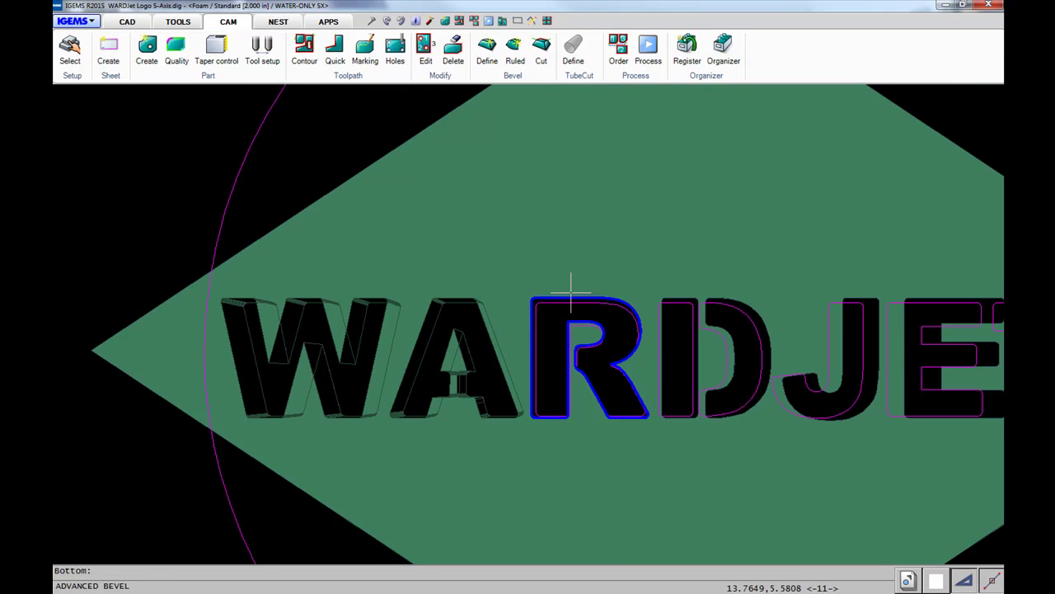
click(555, 312)
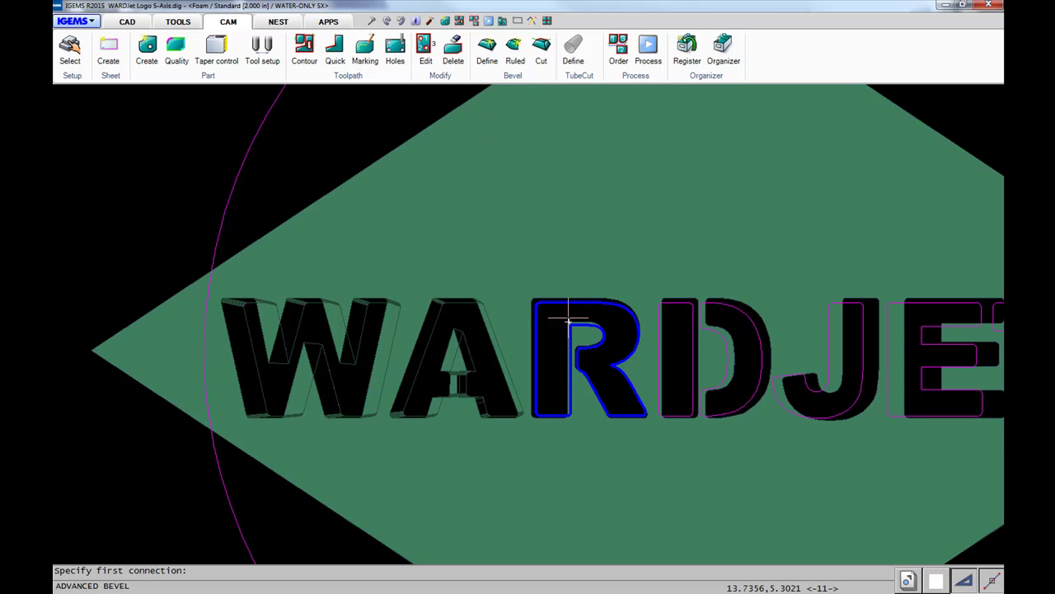
click(568, 316)
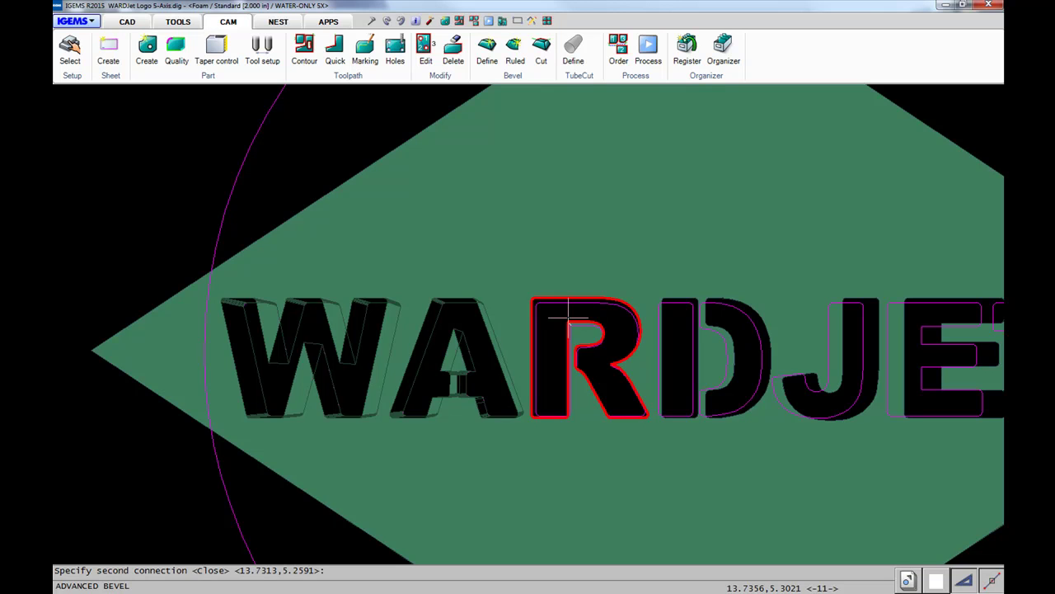
click(568, 316)
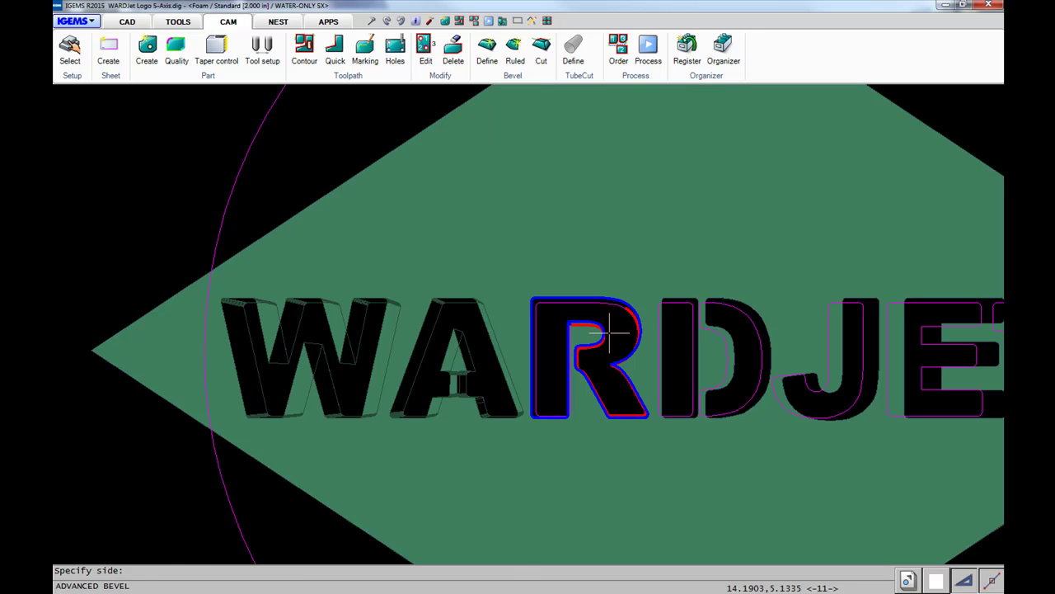
click(609, 332)
middle_drag(608, 330, 542, 346)
click(70, 505)
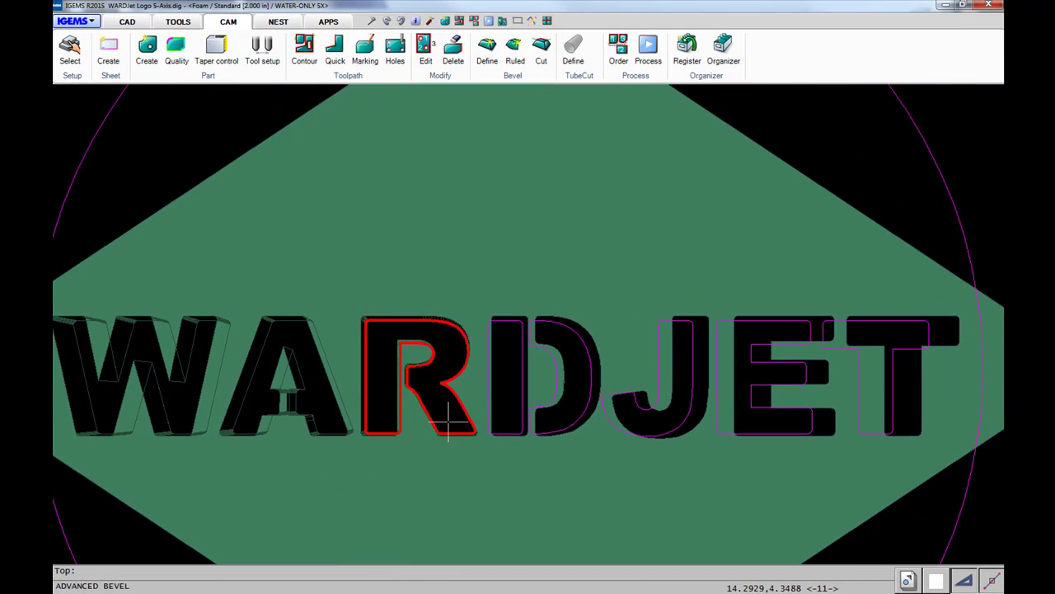
Zoom in and give the I a ruled bevel angled 1.0° to 2.2°.
click(502, 363)
scroll(505, 354, up, 2)
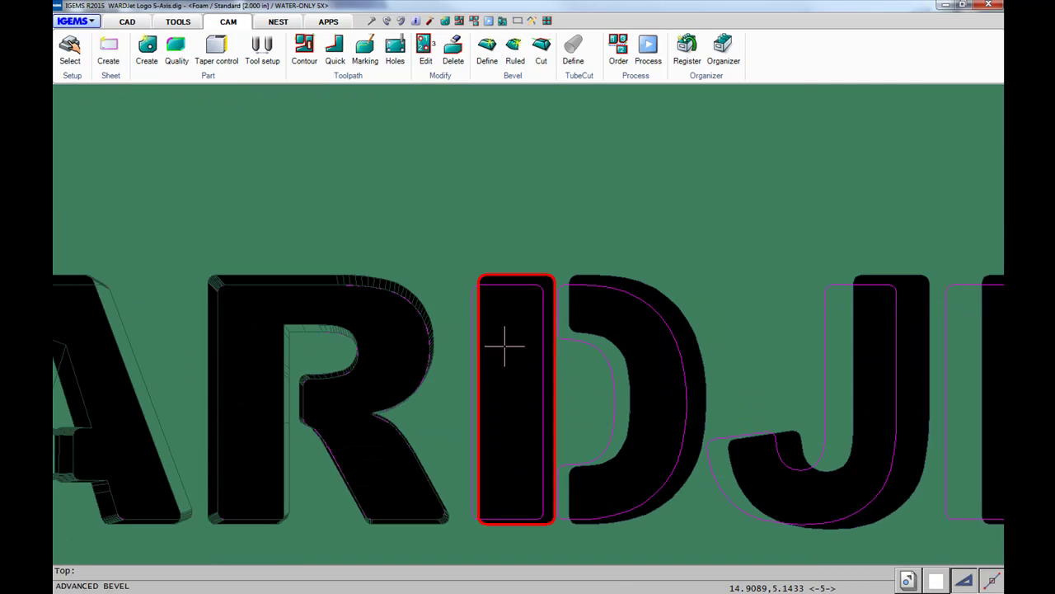
click(514, 263)
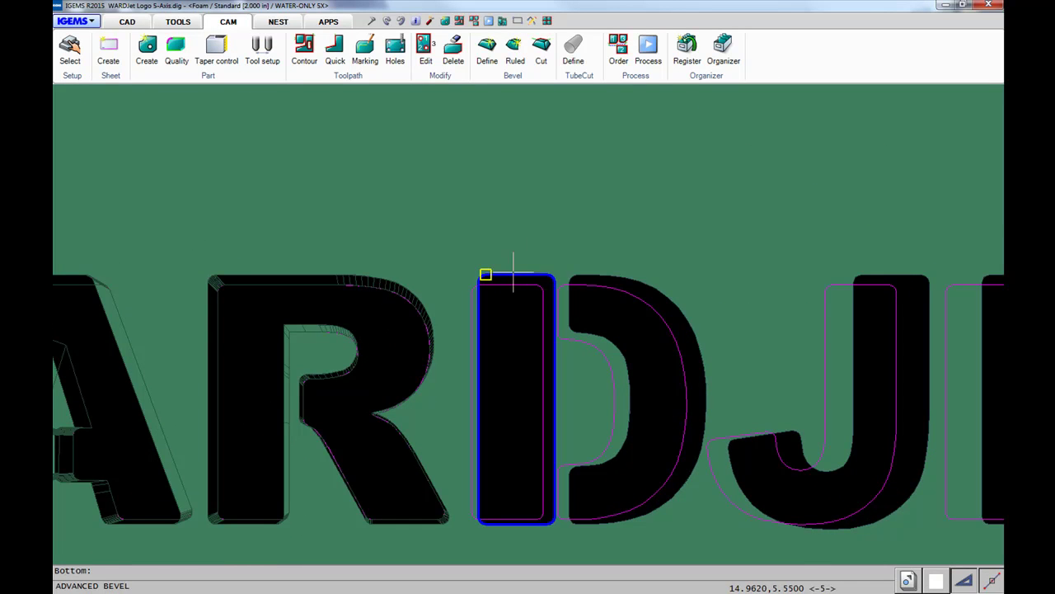
click(506, 299)
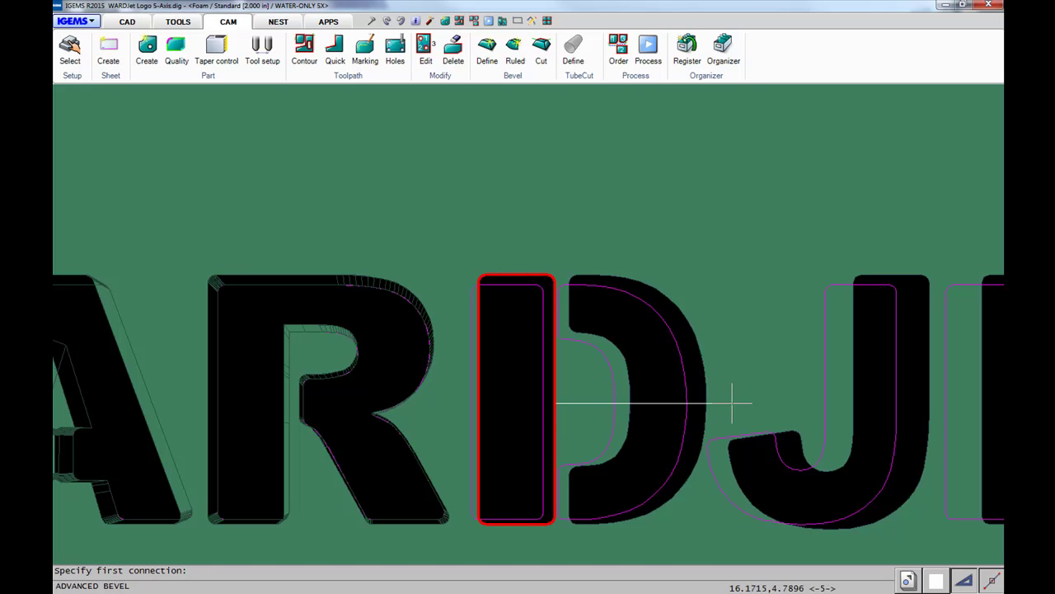
click(486, 275)
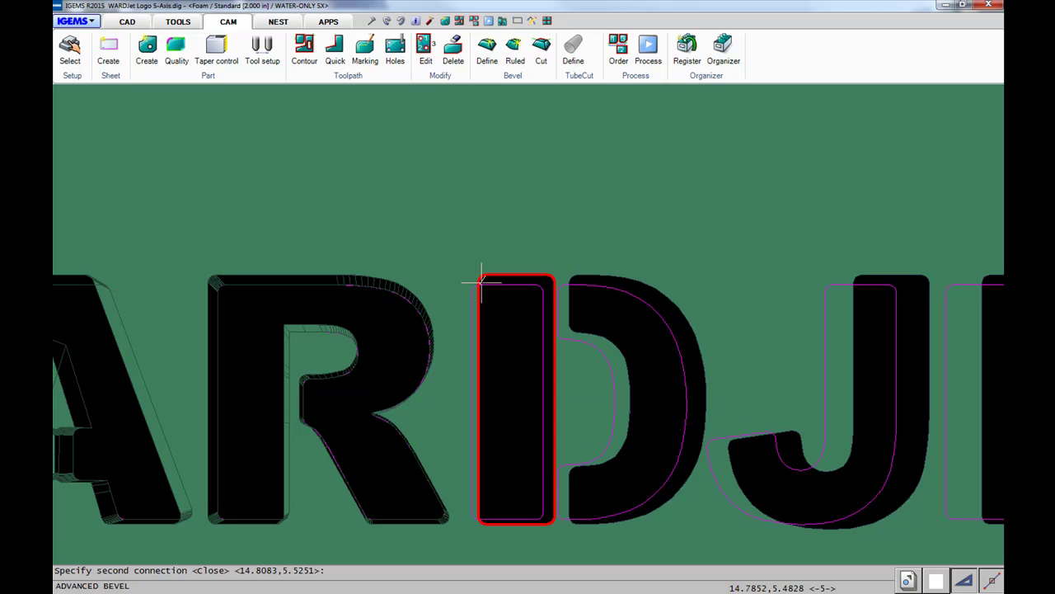
click(480, 283)
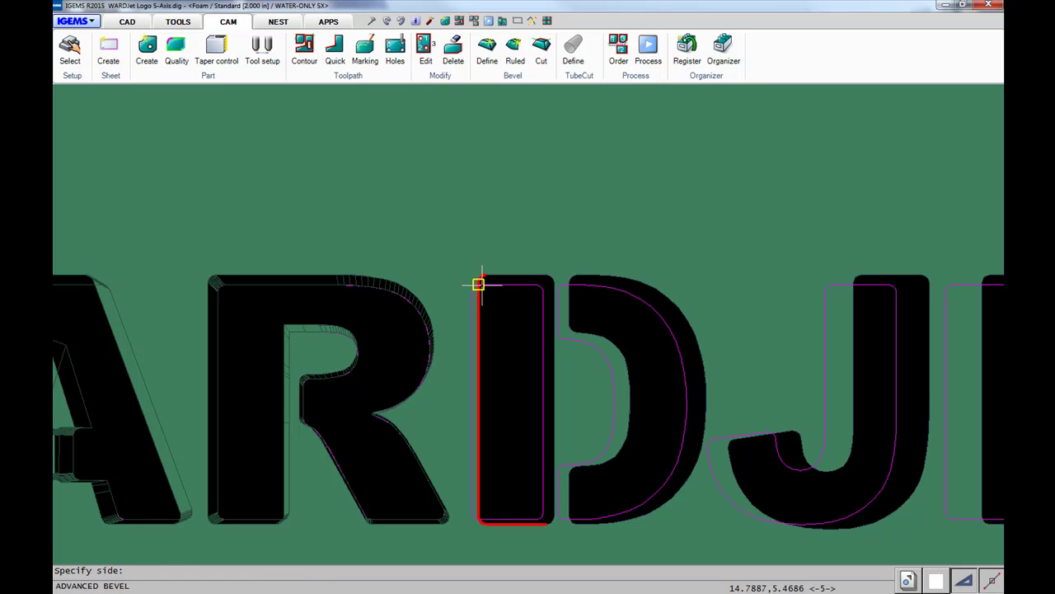
click(488, 347)
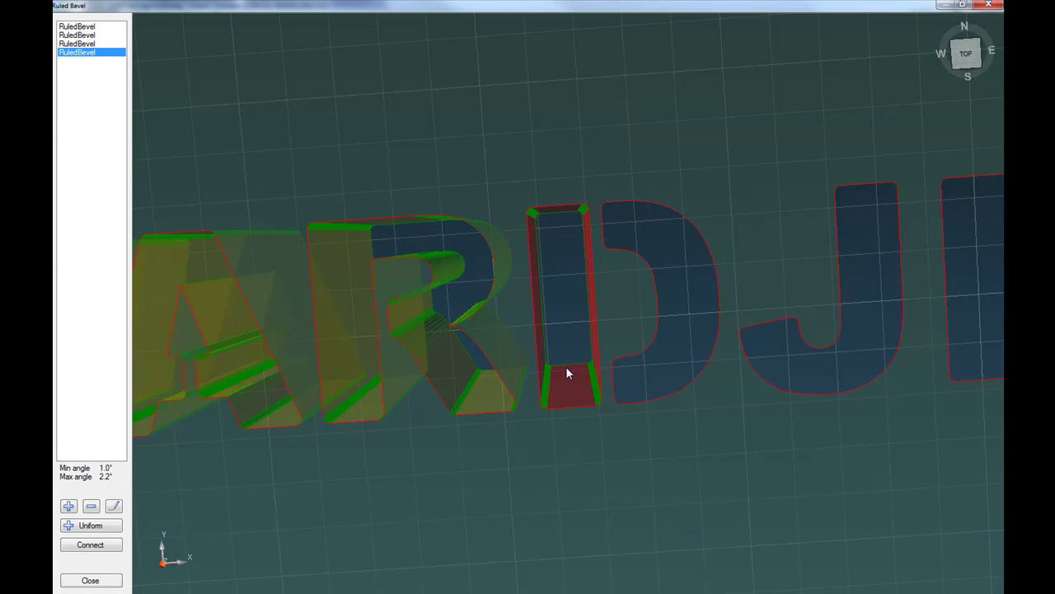
Ruled-bevel the D between its outer and inner contours, angled 1.8° to 3.1°.
click(69, 507)
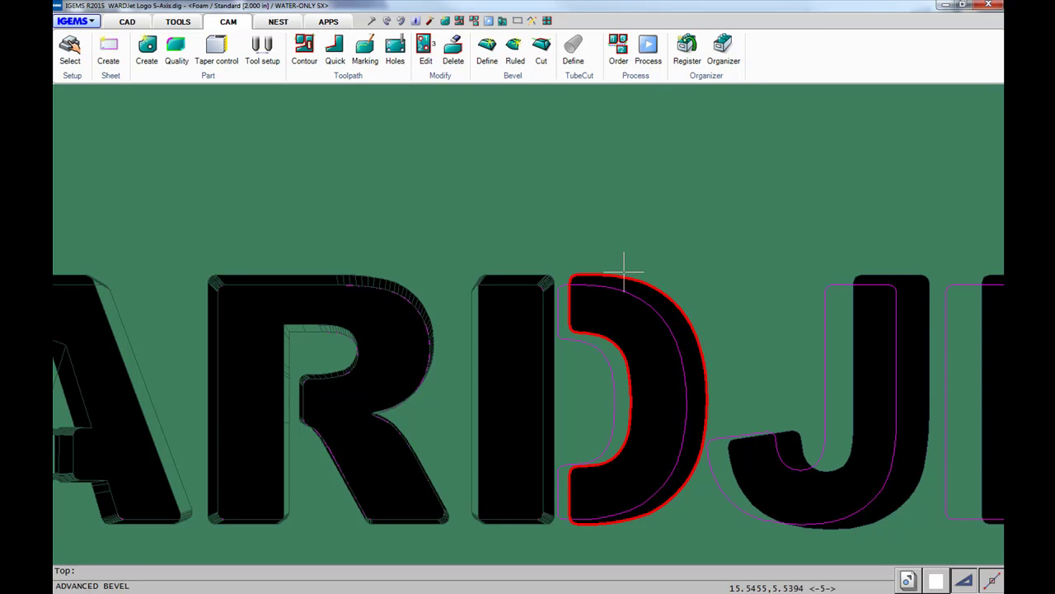
click(624, 275)
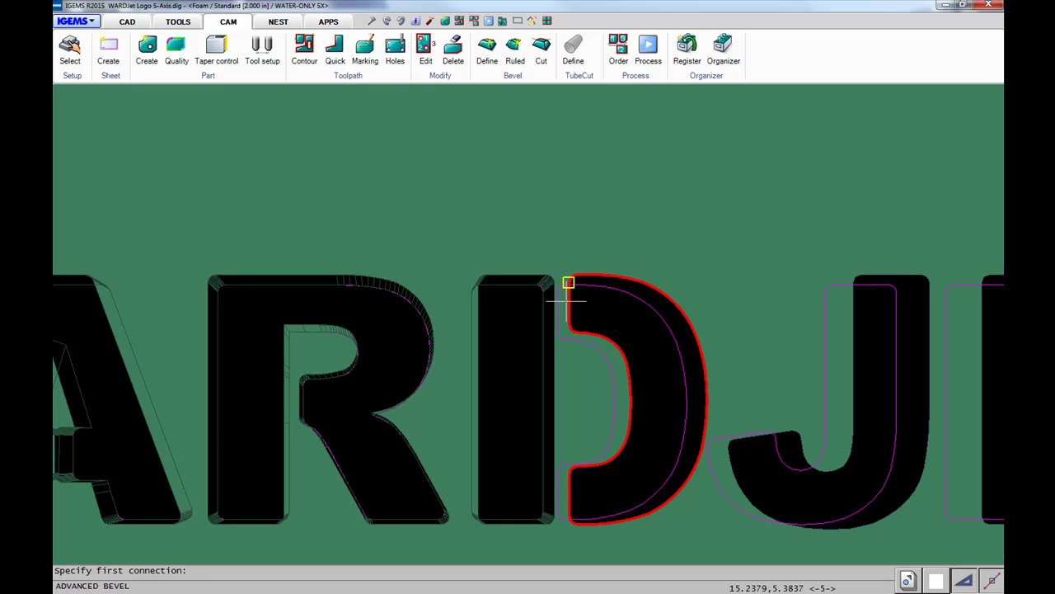
click(631, 283)
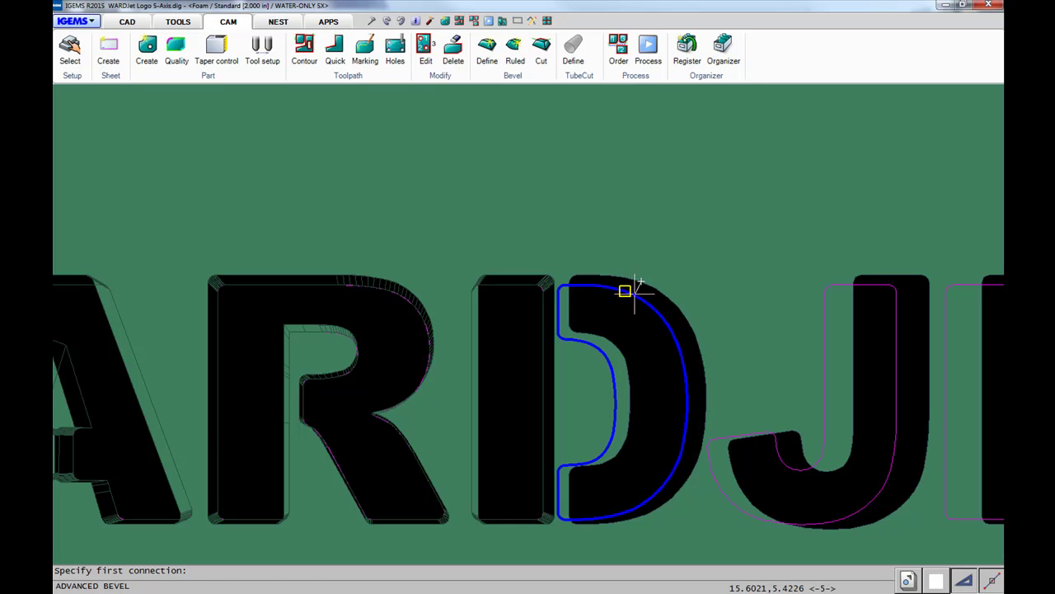
click(634, 288)
click(635, 289)
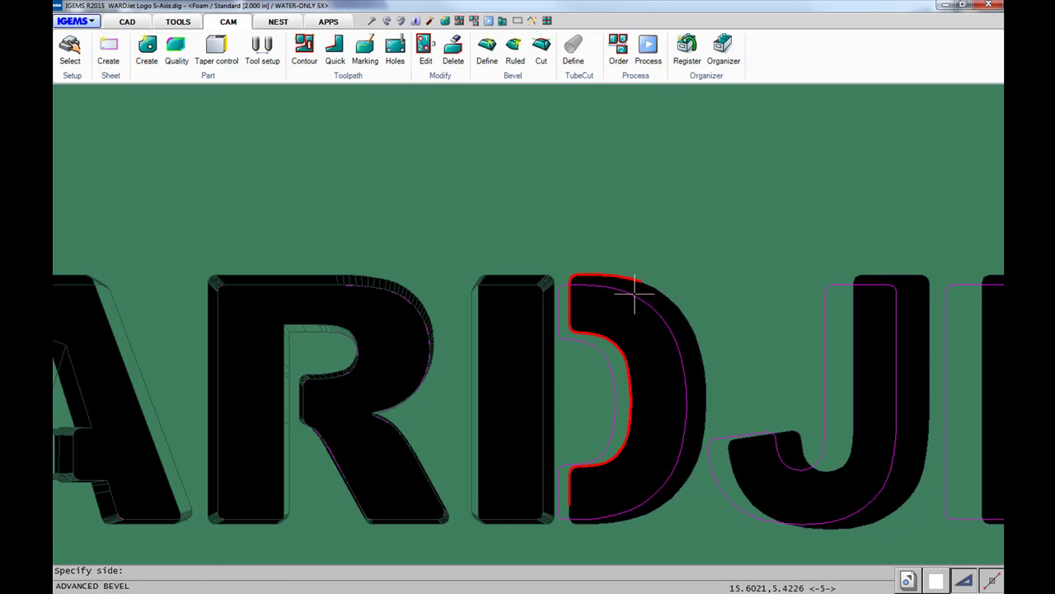
click(660, 331)
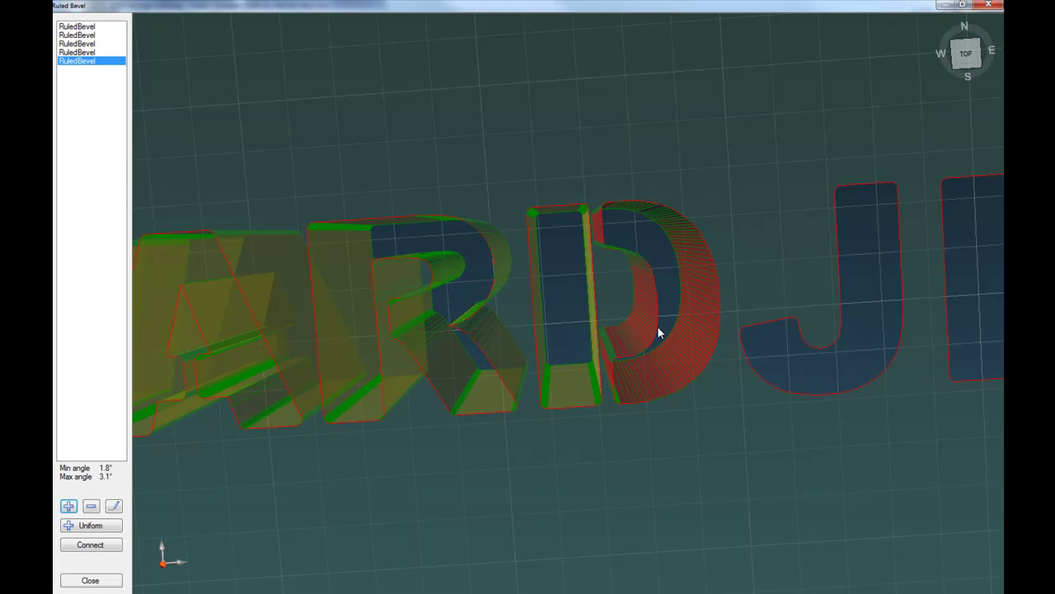
mouse_move(635, 336)
middle_down()
mouse_move(643, 365)
mouse_move(632, 357)
mouse_move(647, 352)
middle_up()
scroll(647, 350, down, 3)
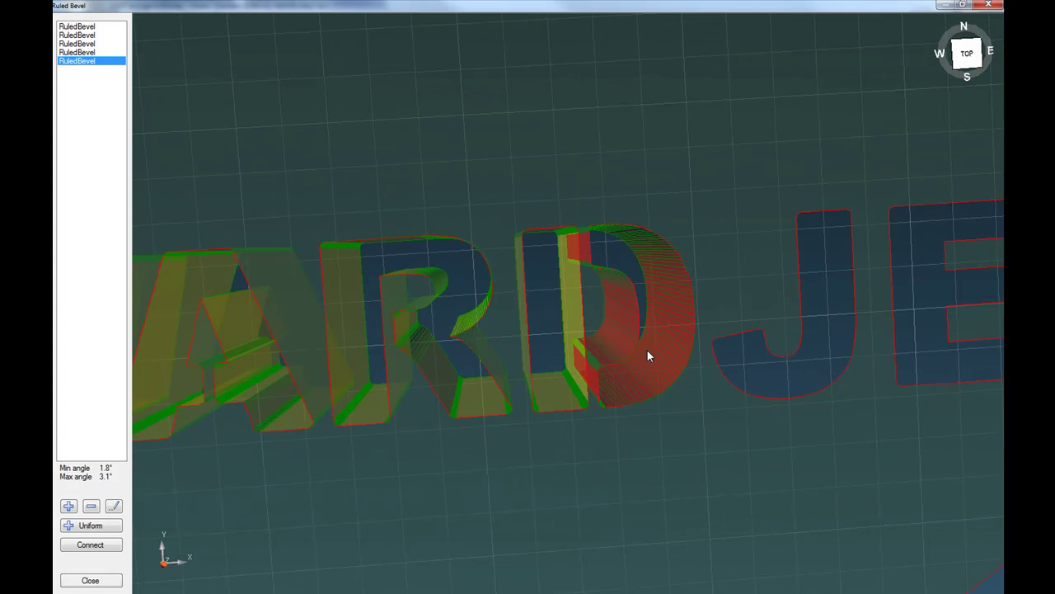
click(68, 506)
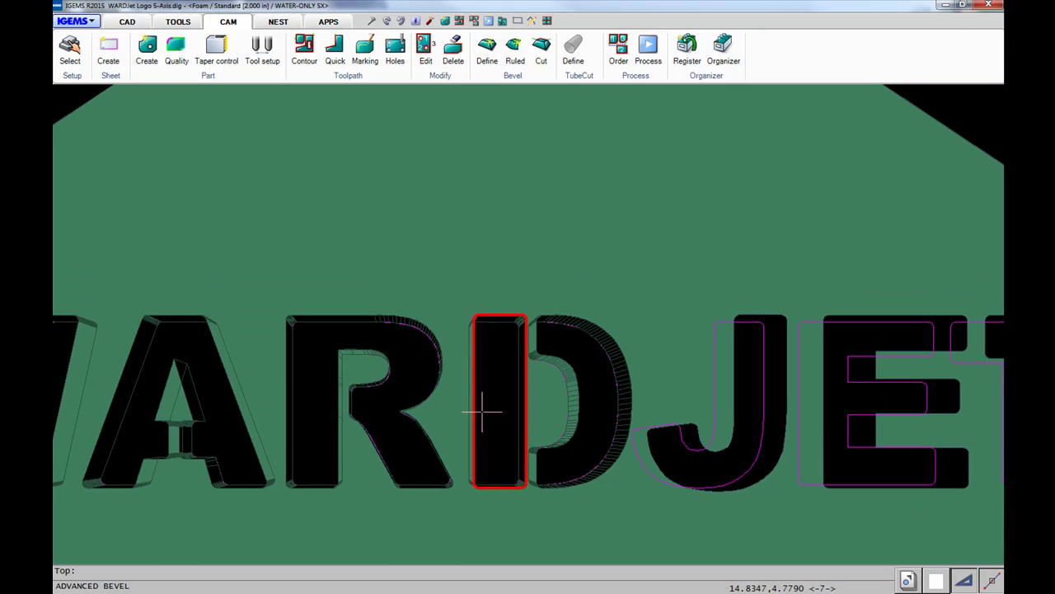
Try a 0.4°–10.2° ruled bevel on the J, then delete that bevel.
scroll(695, 340, up, 2)
click(696, 309)
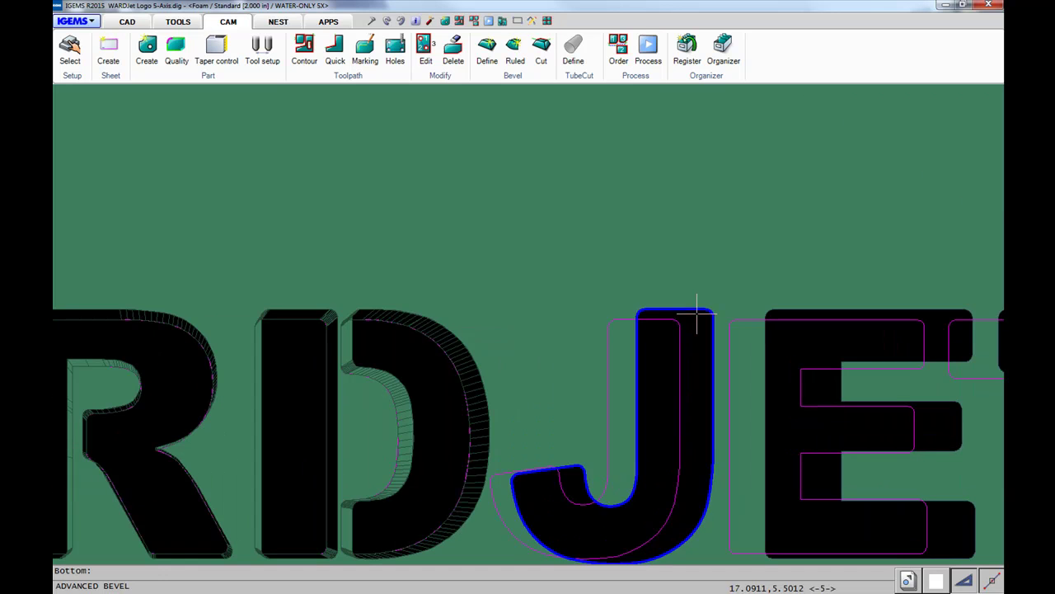
click(679, 326)
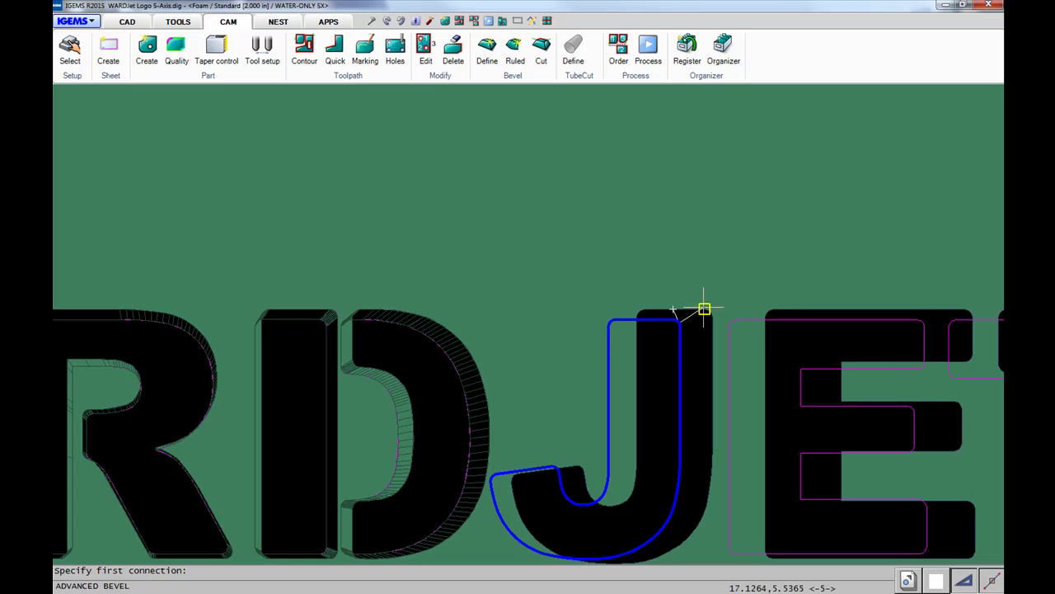
click(704, 309)
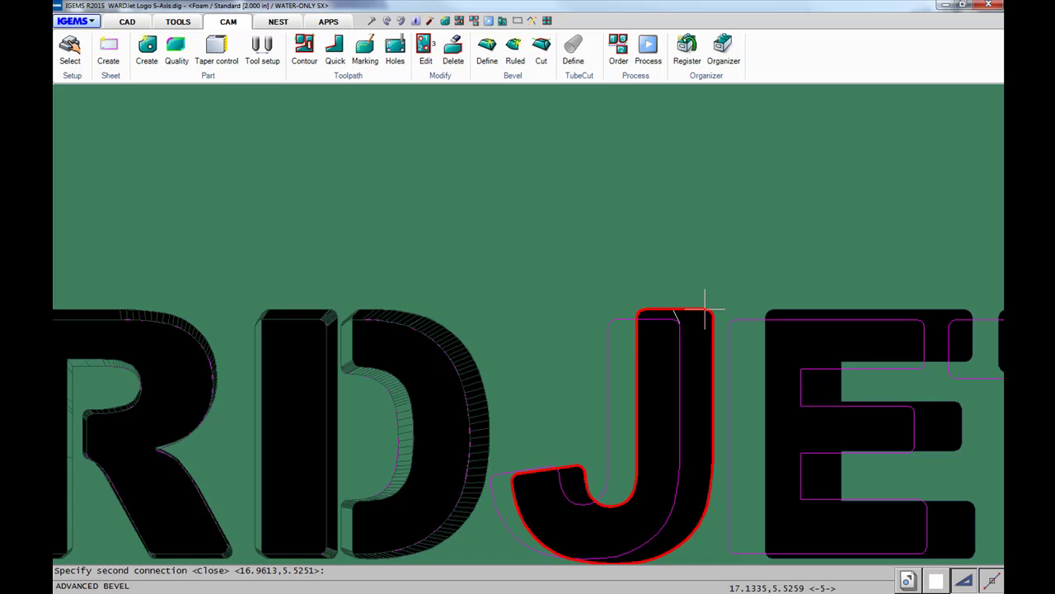
click(705, 310)
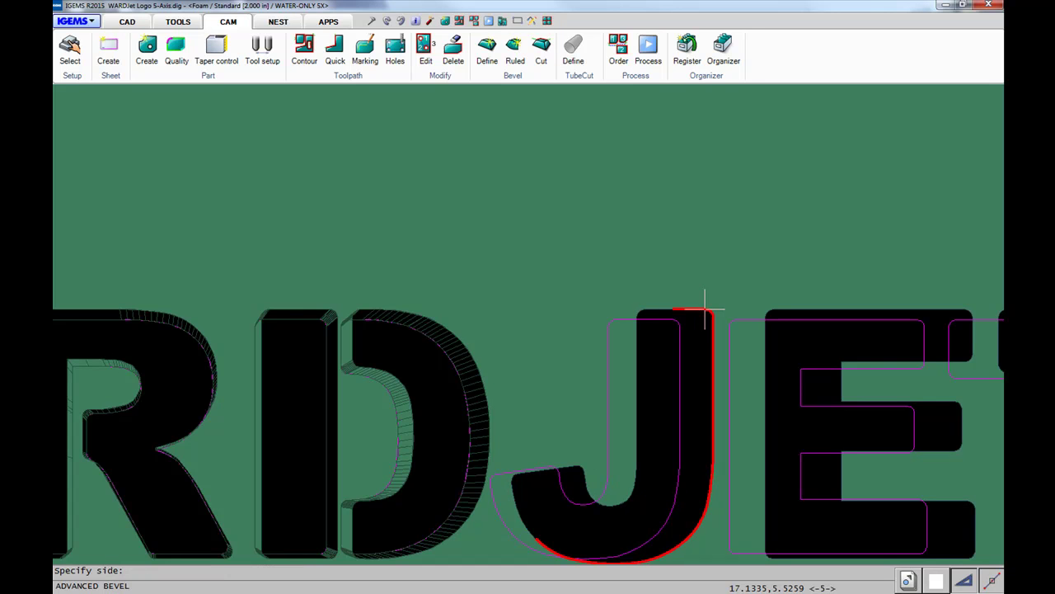
click(694, 347)
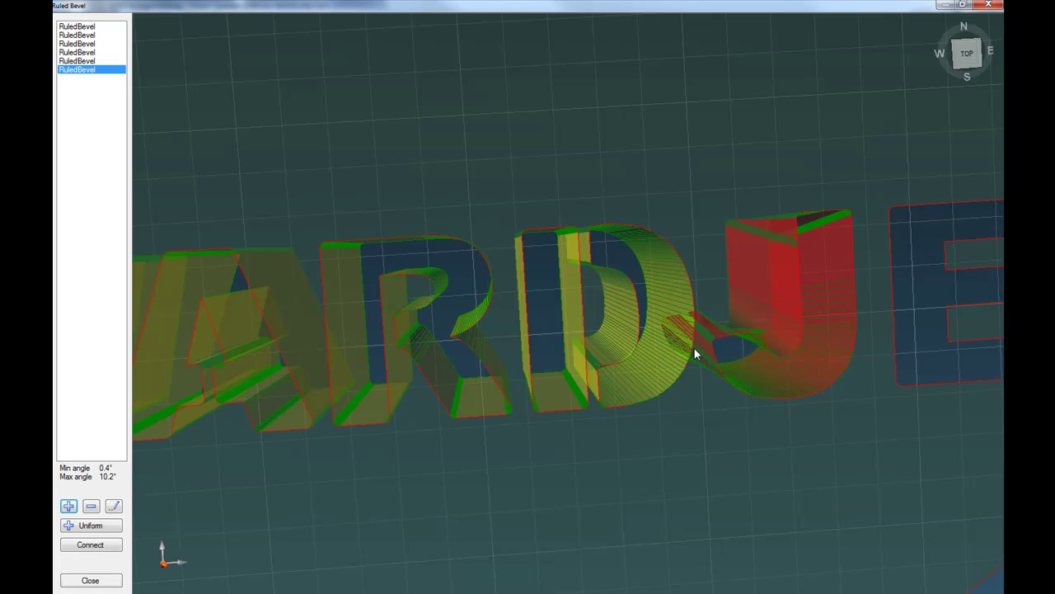
drag(734, 371, 664, 327)
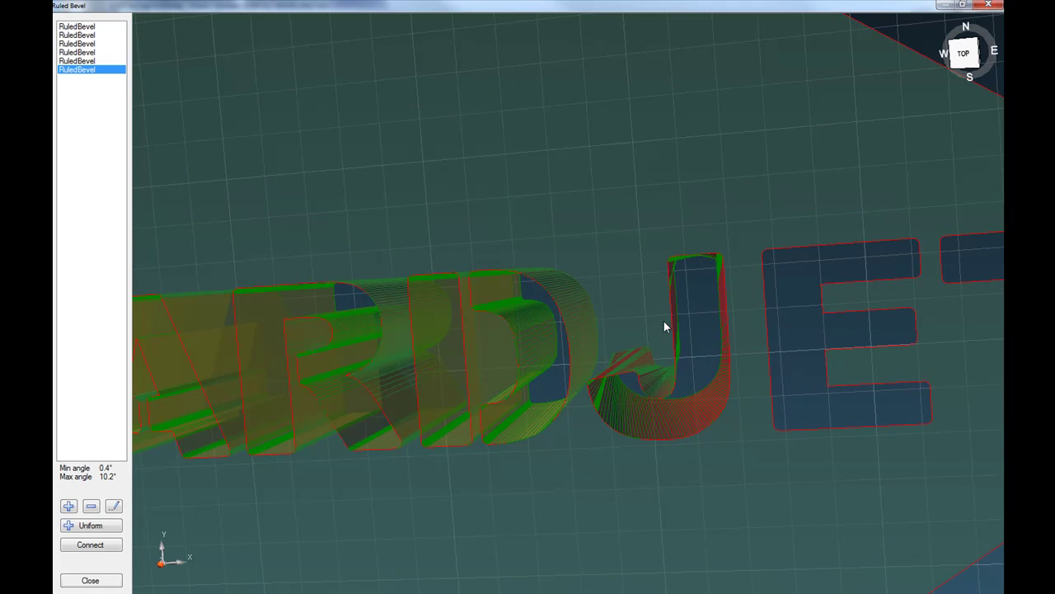
click(93, 507)
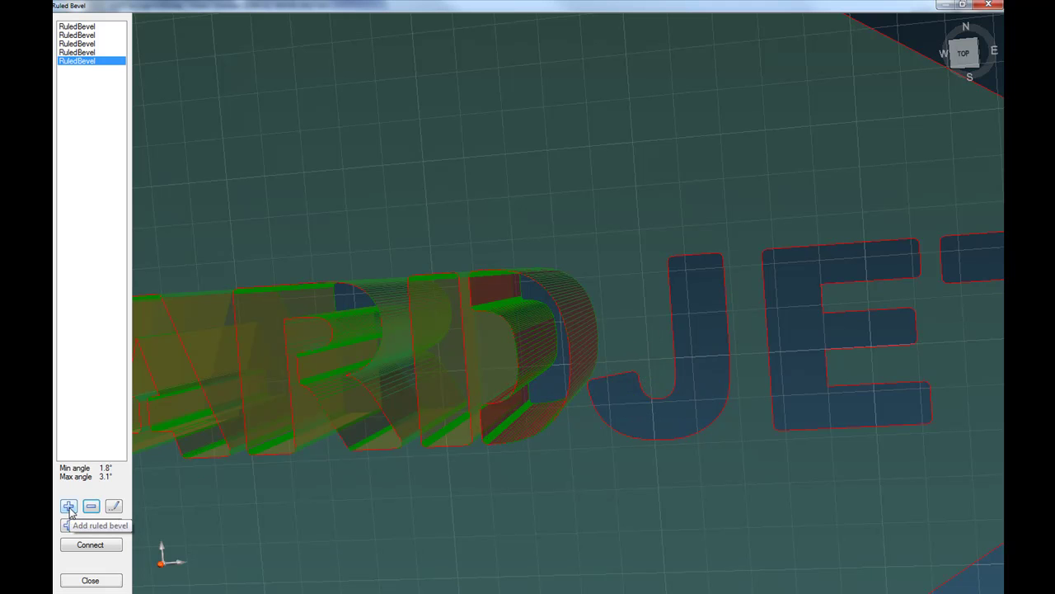
Redo the J's ruled bevel with new connection points, angled 3.2° to 5.2°.
drag(335, 465, 368, 460)
click(68, 507)
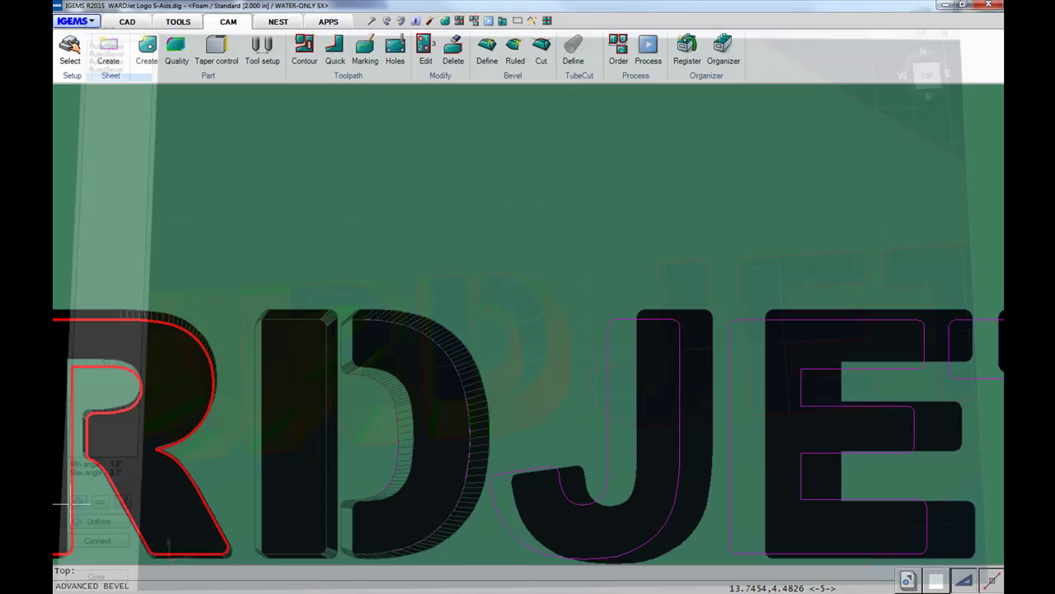
click(701, 314)
click(678, 325)
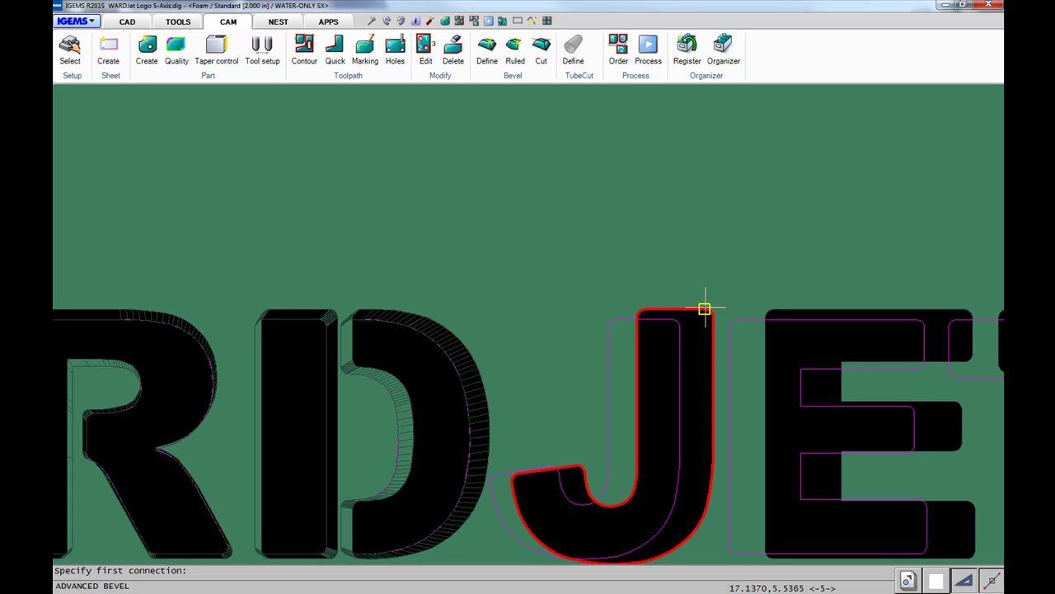
click(703, 309)
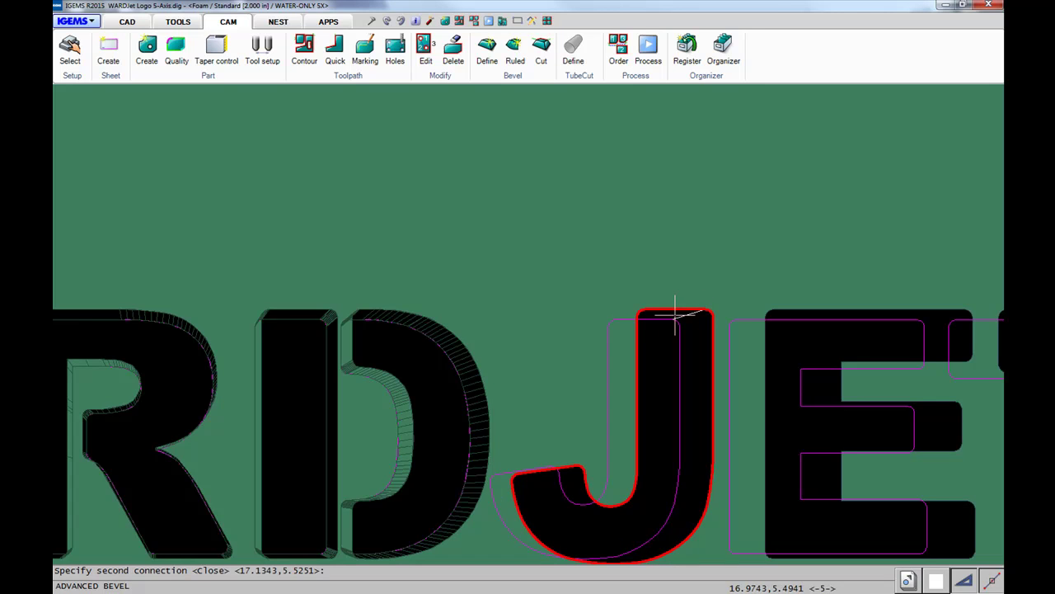
click(675, 313)
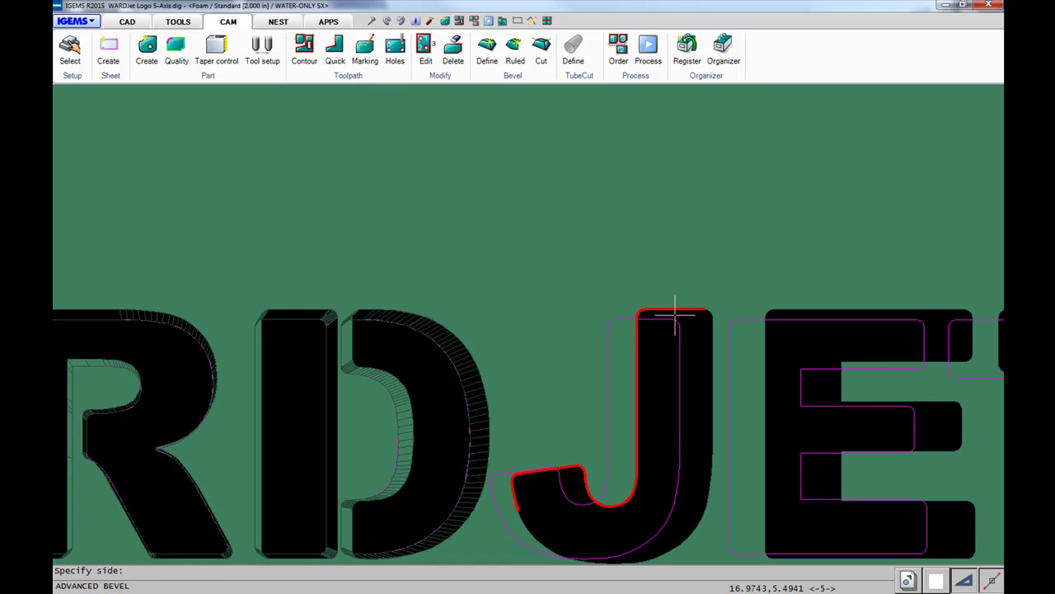
click(695, 353)
middle_drag(694, 356, 561, 367)
scroll(632, 365, down, 2)
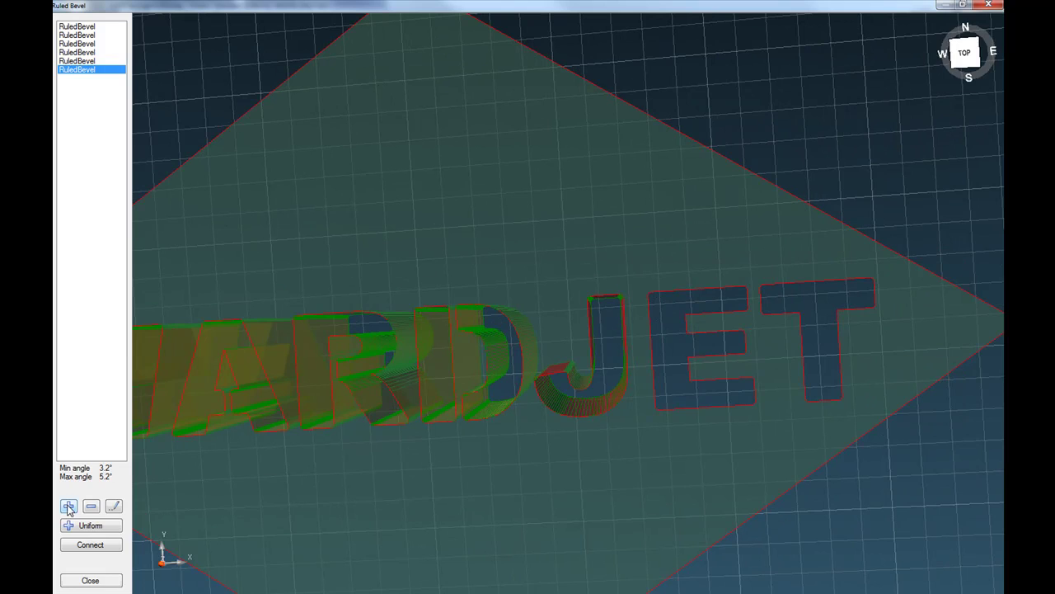
click(90, 579)
Add a ruled bevel to the E, angled 5.5° to 7.5°, with connection points and side set, then return to 2-D.
middle_drag(487, 420, 404, 377)
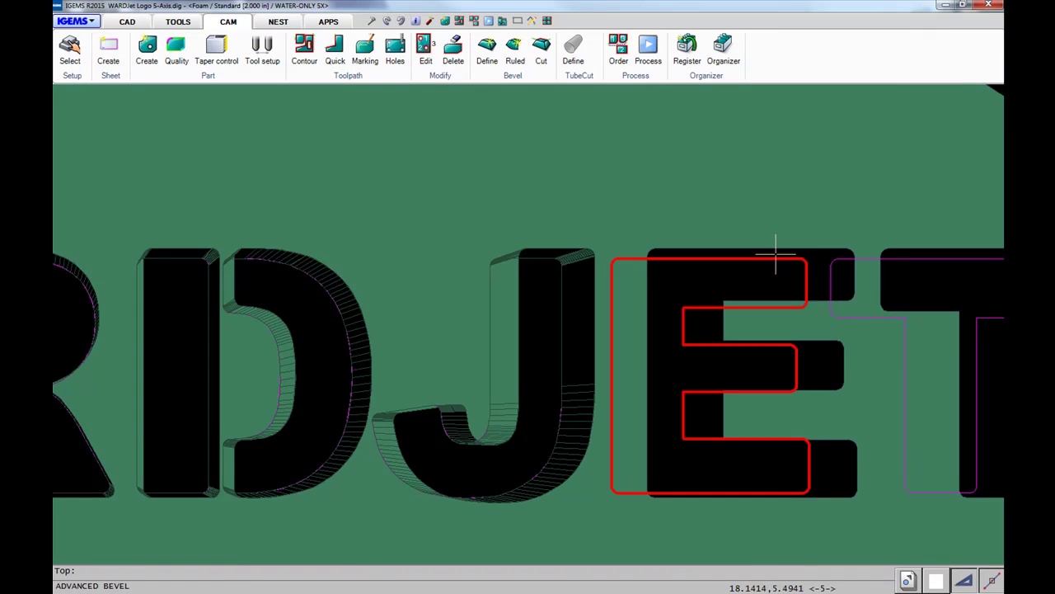
click(774, 247)
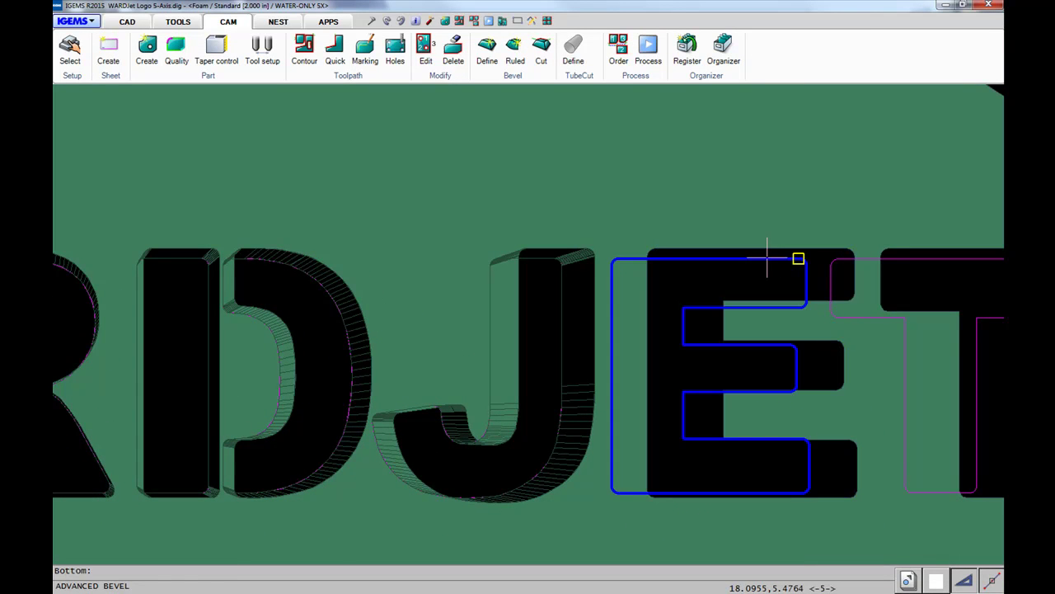
click(767, 258)
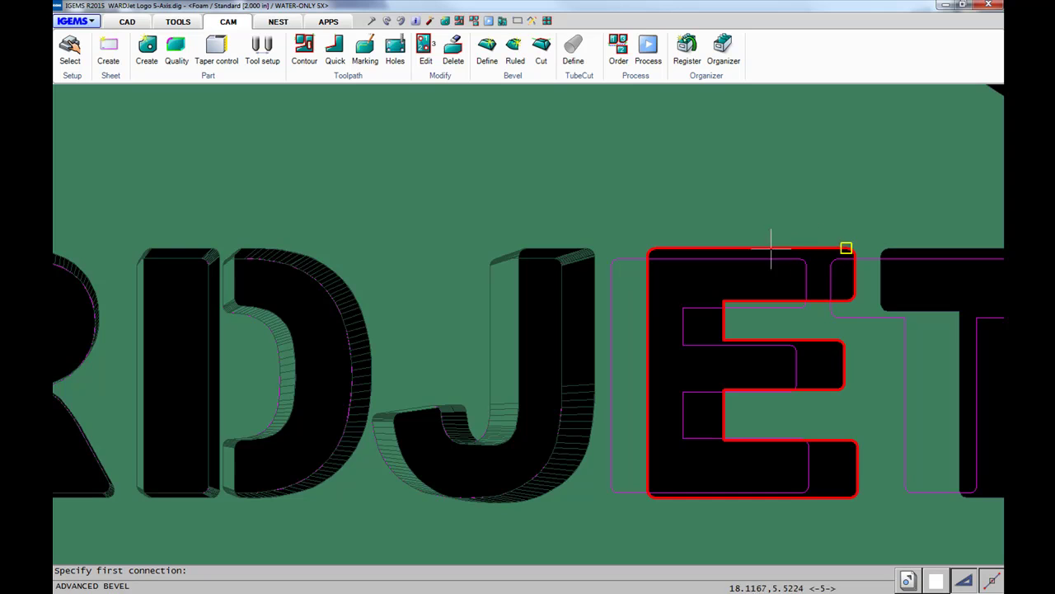
click(723, 301)
click(675, 296)
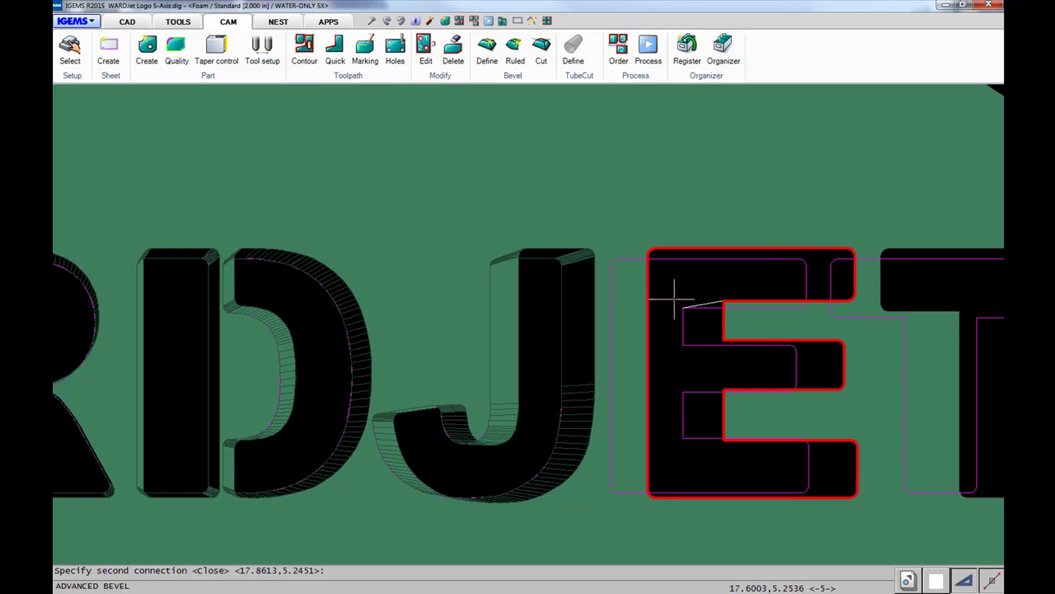
click(675, 296)
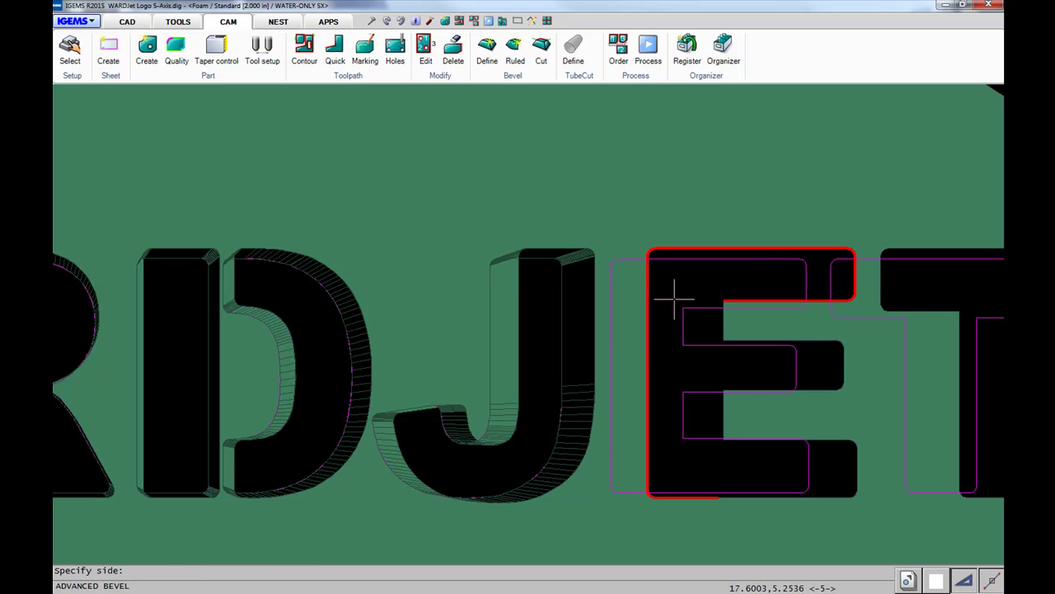
click(756, 282)
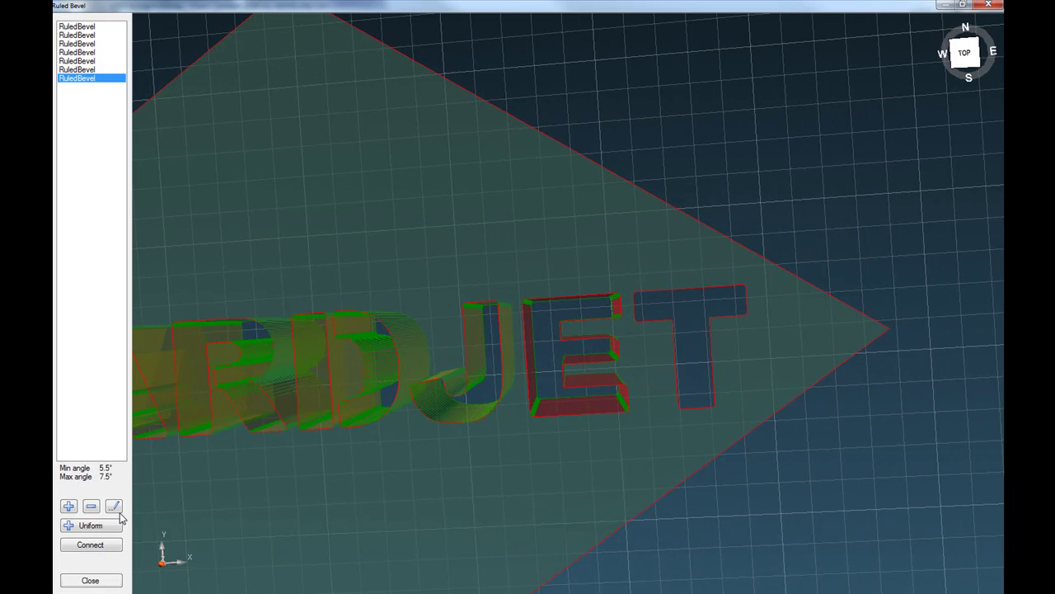
click(67, 506)
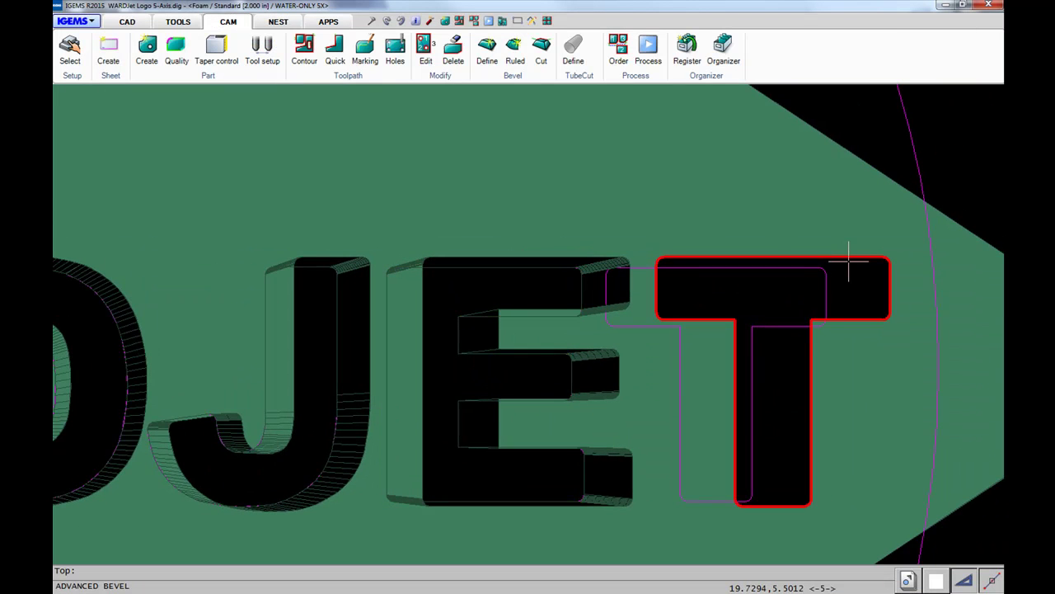
Bevel the T between its top and bottom contours, angled 7.6° to 9.7°, and inspect the preview.
click(849, 262)
click(835, 276)
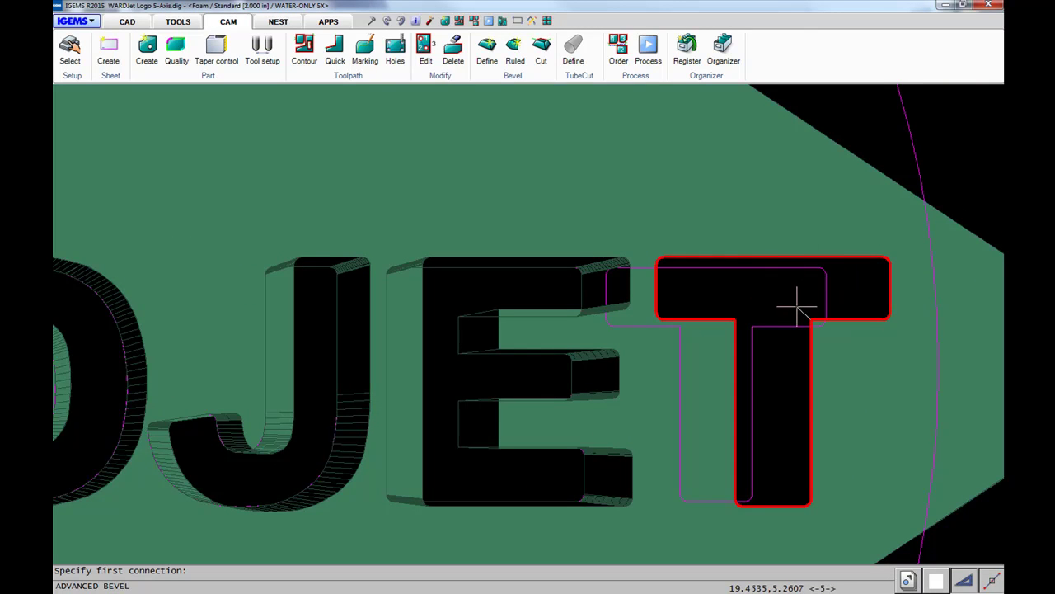
click(750, 326)
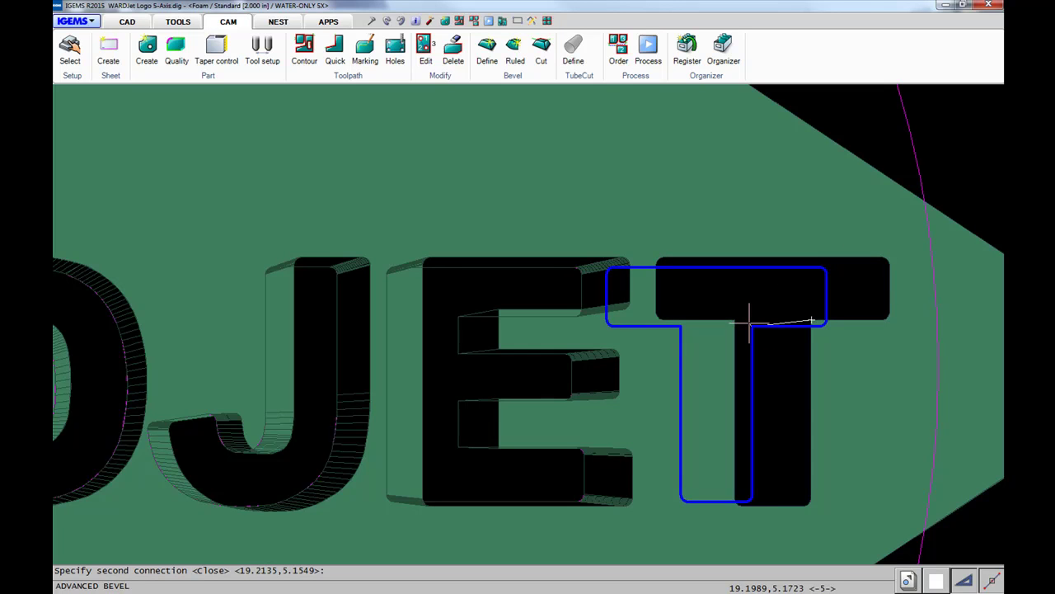
click(750, 325)
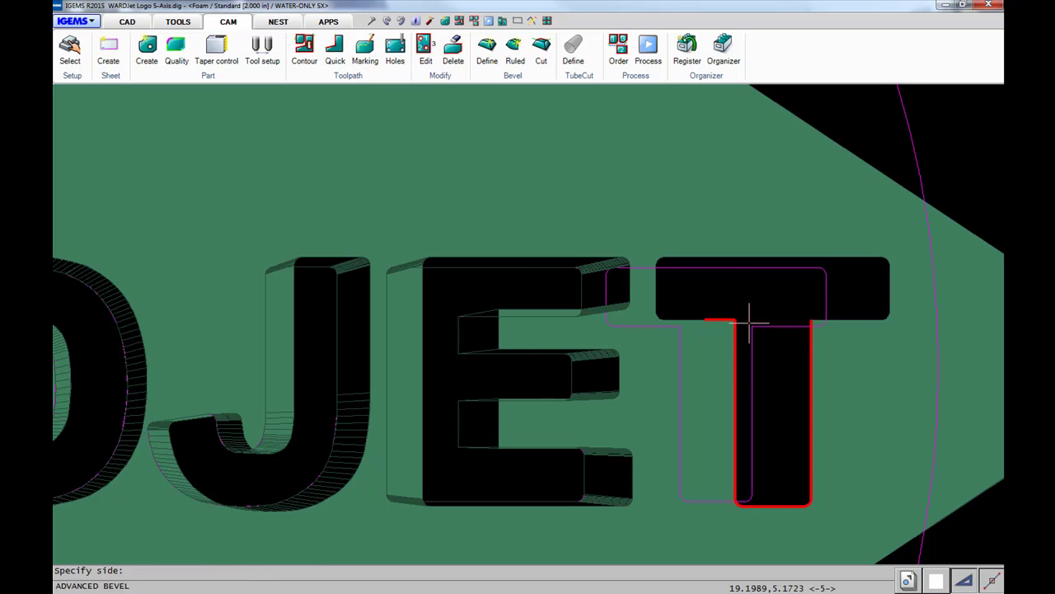
click(849, 295)
click(806, 296)
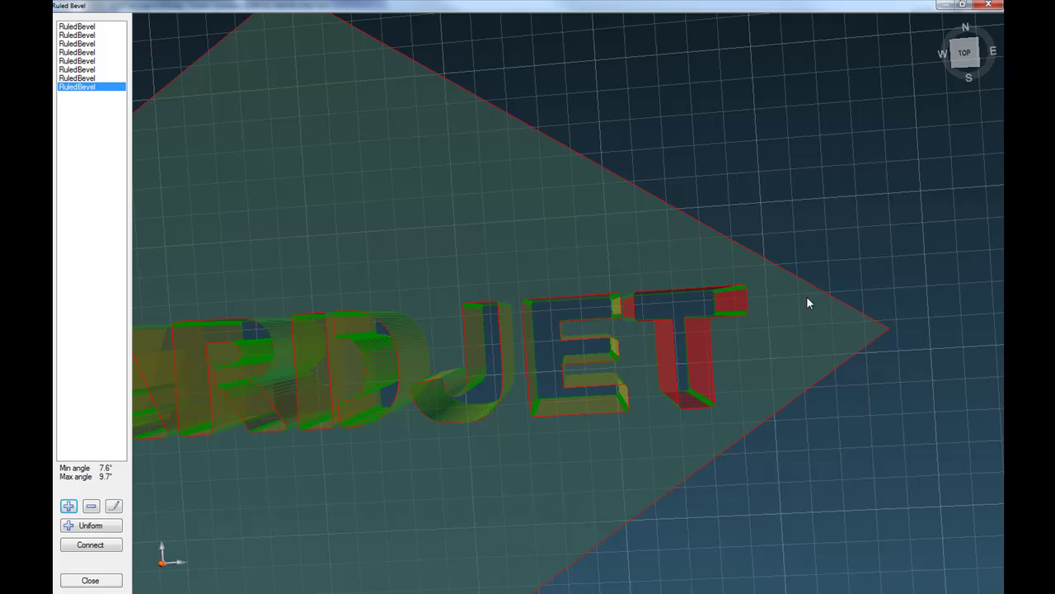
middle_drag(808, 300, 676, 358)
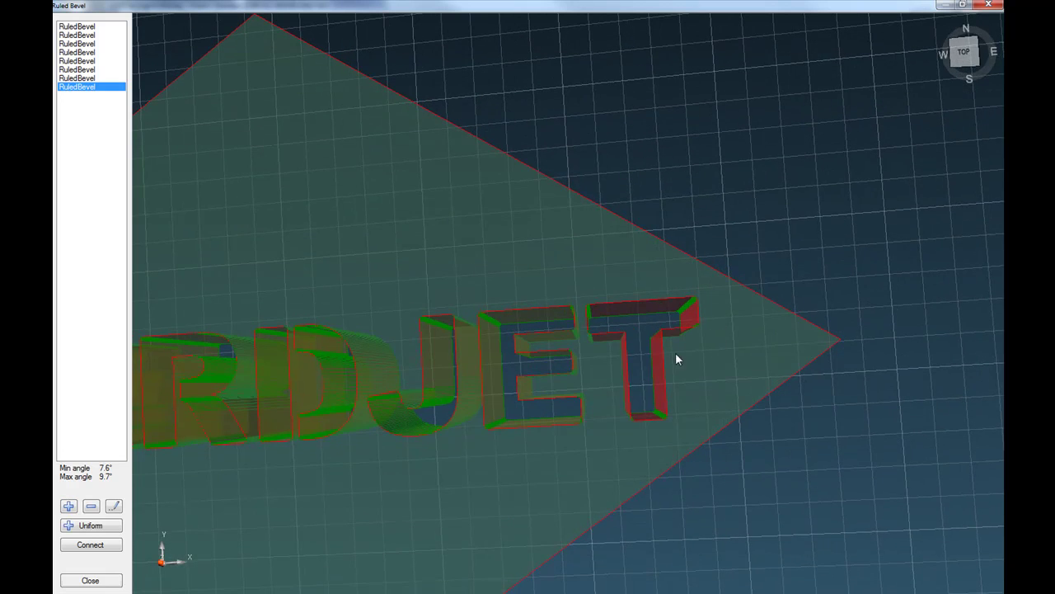
Add a ninth ruled bevel from the diamond outline to the circle, angled 19.7° to 41.0°.
click(69, 507)
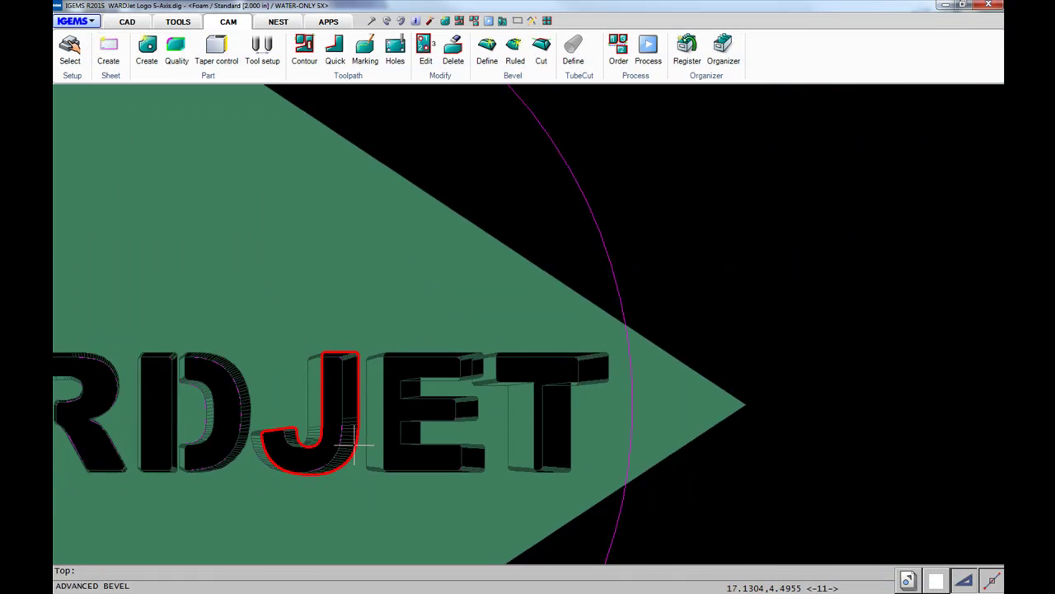
click(643, 302)
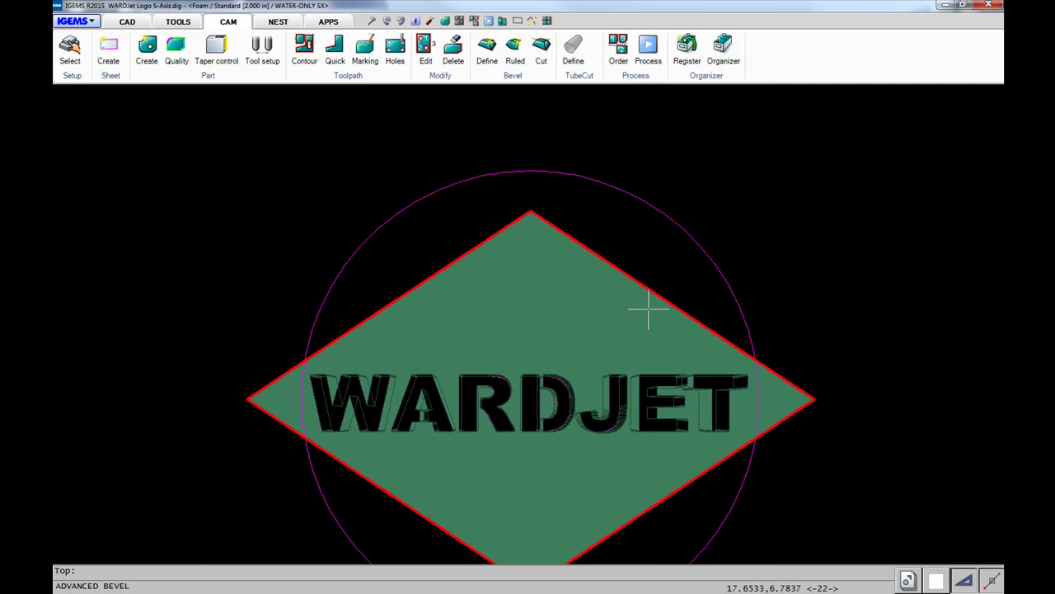
click(837, 396)
click(797, 223)
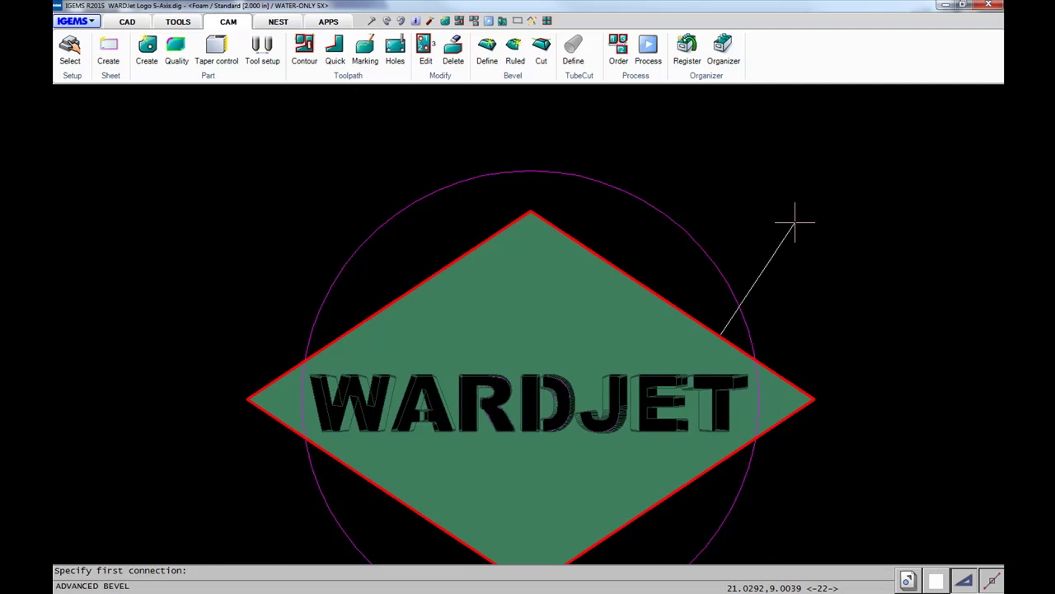
right_click(890, 377)
click(944, 387)
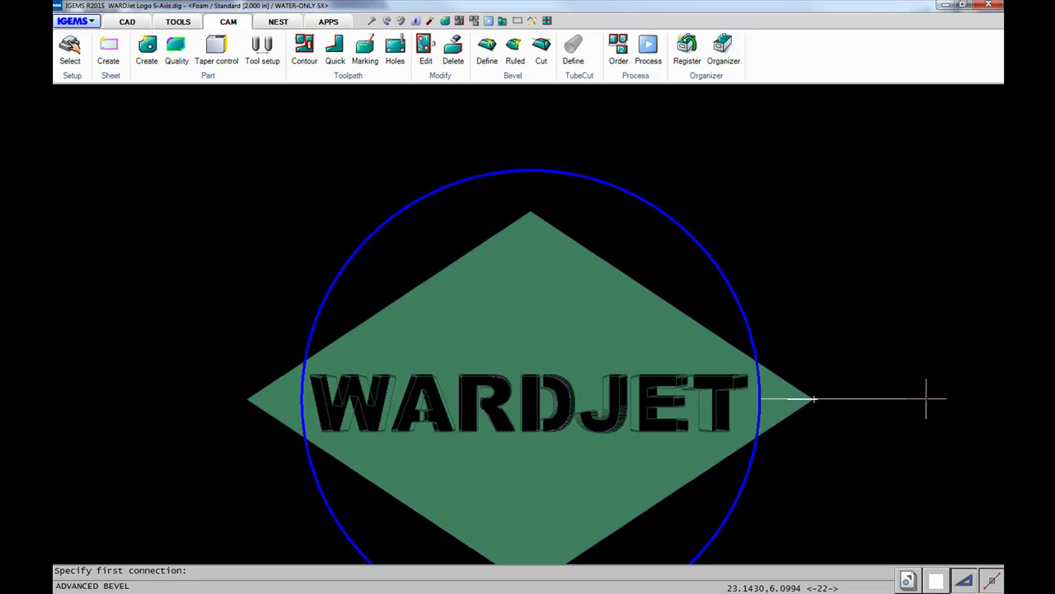
click(813, 399)
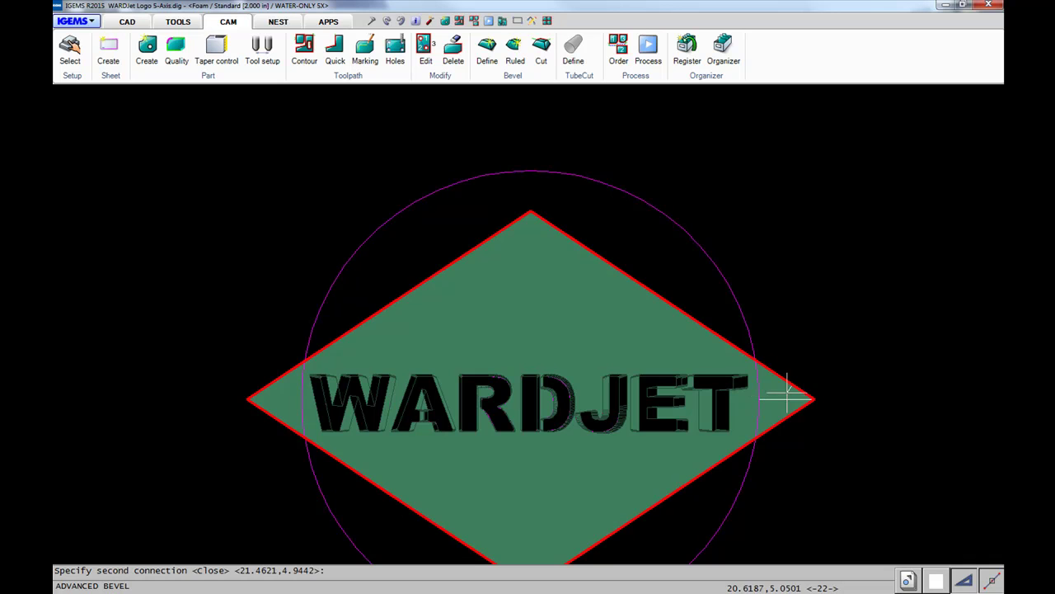
key(Return)
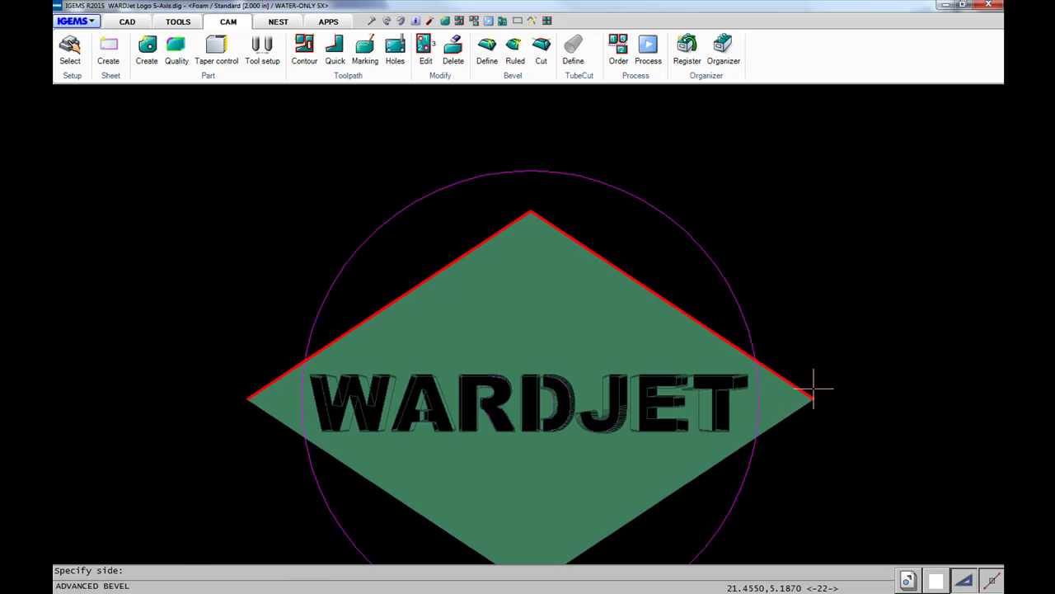
click(810, 444)
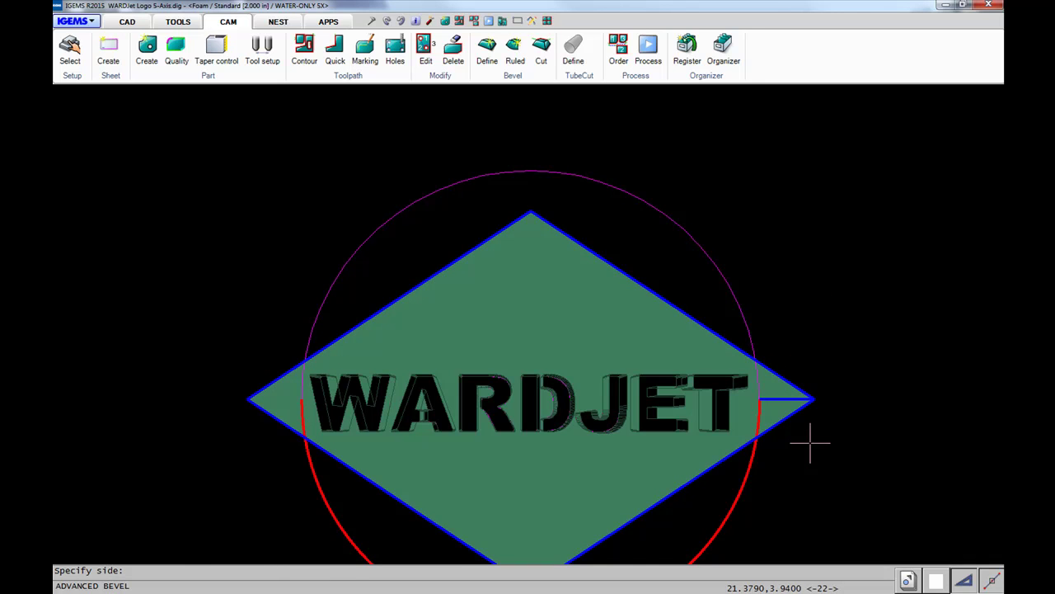
click(775, 478)
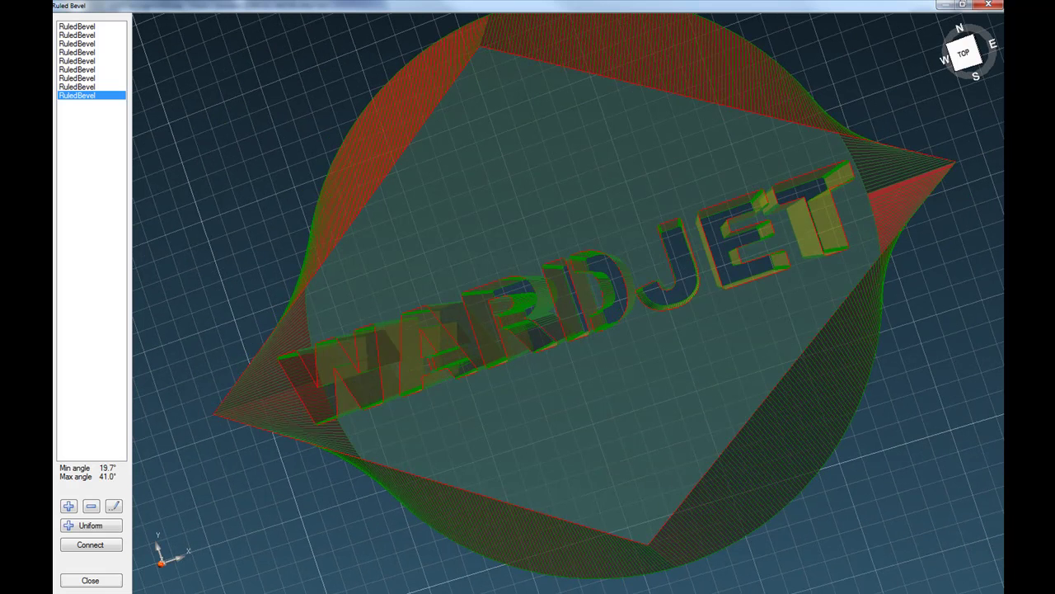
Start Bevel Cut on the WARDJET logo part using the Ruled options.
click(90, 580)
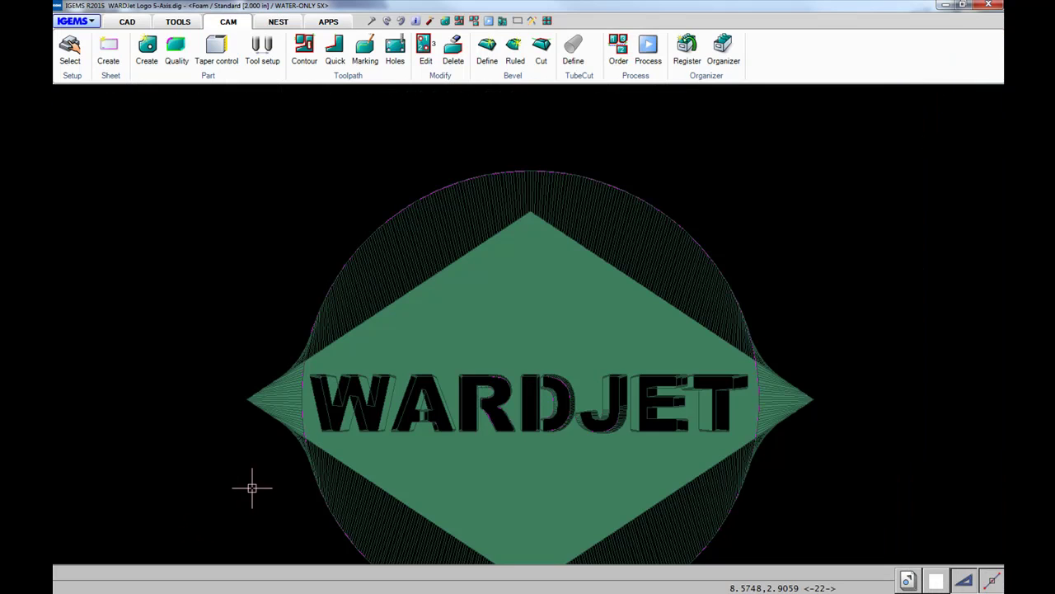
middle_drag(252, 486, 254, 451)
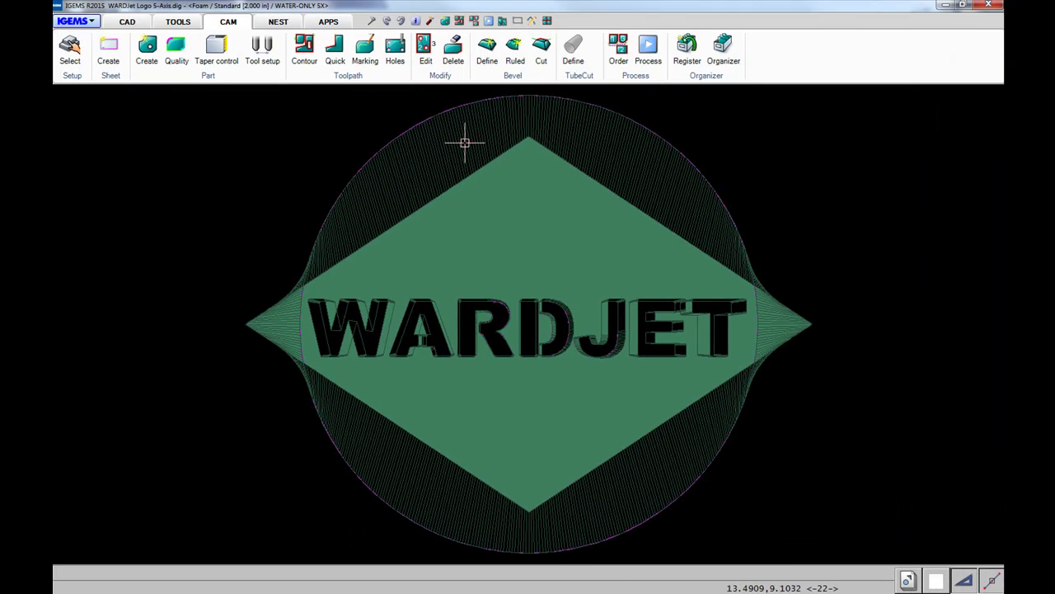
click(541, 54)
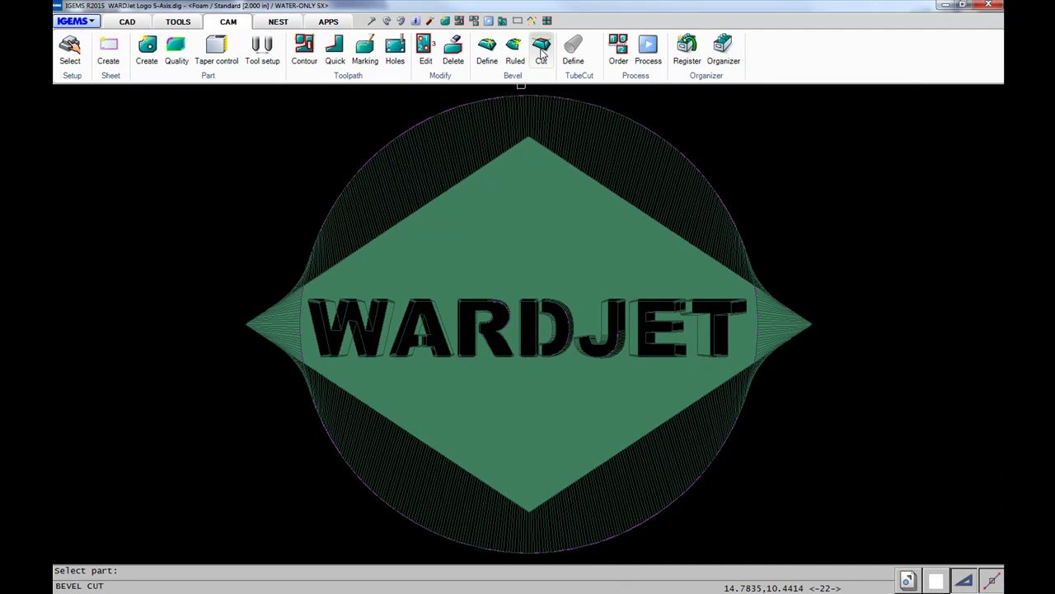
click(407, 216)
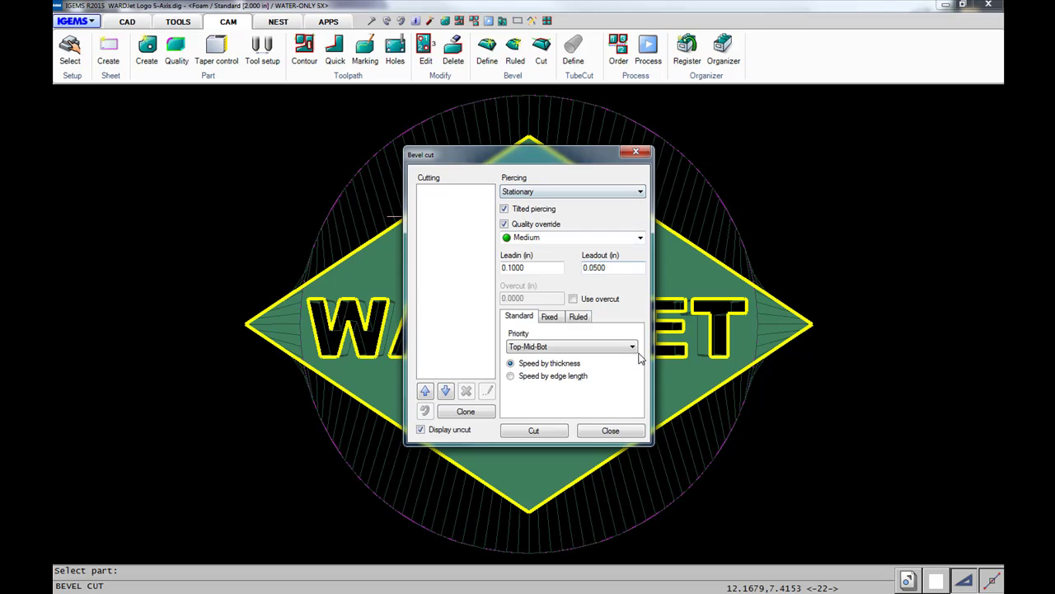
click(573, 318)
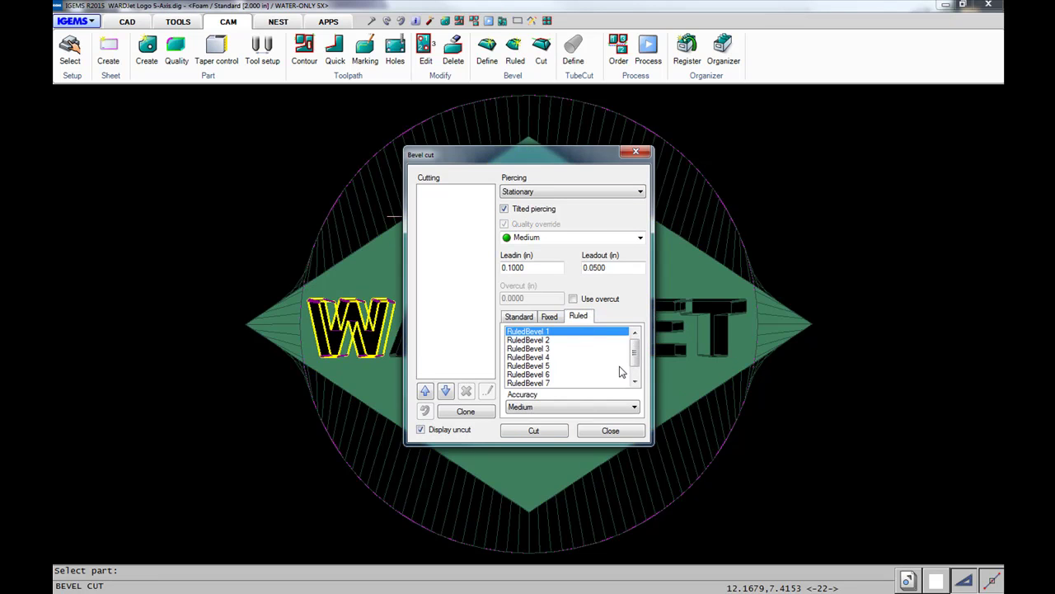
Cut the W with RuledBevel 1, setting lead-in, lead-out and tool on the left.
click(535, 430)
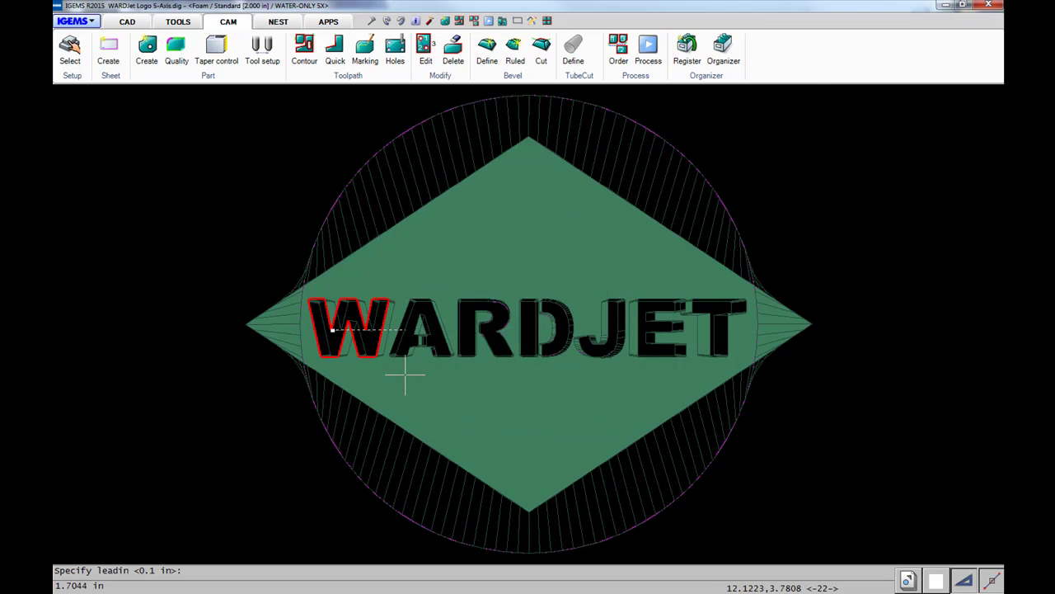
scroll(353, 352, up, 5)
scroll(295, 334, up, 5)
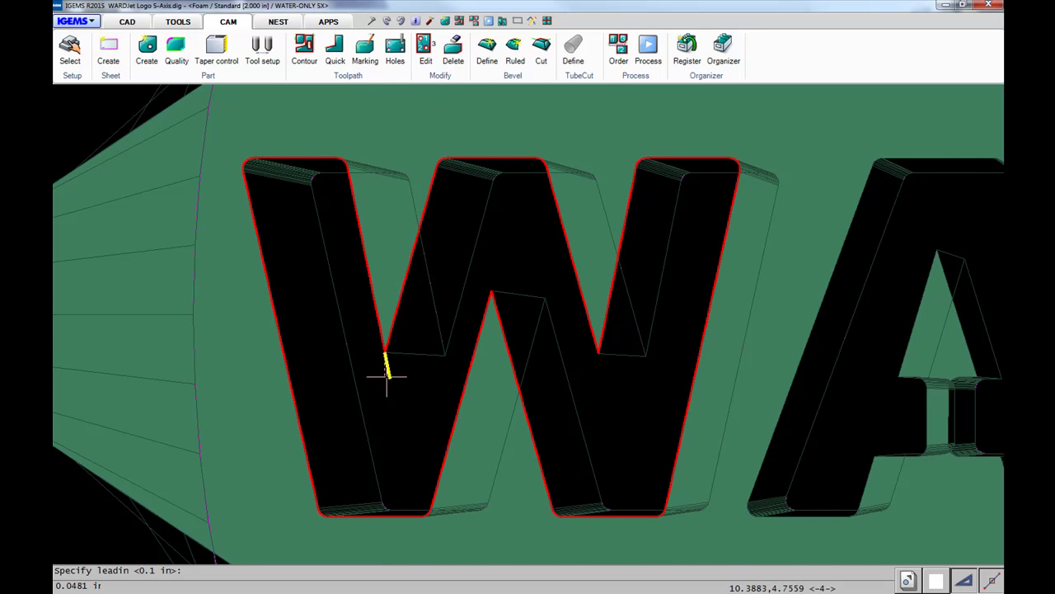
click(390, 379)
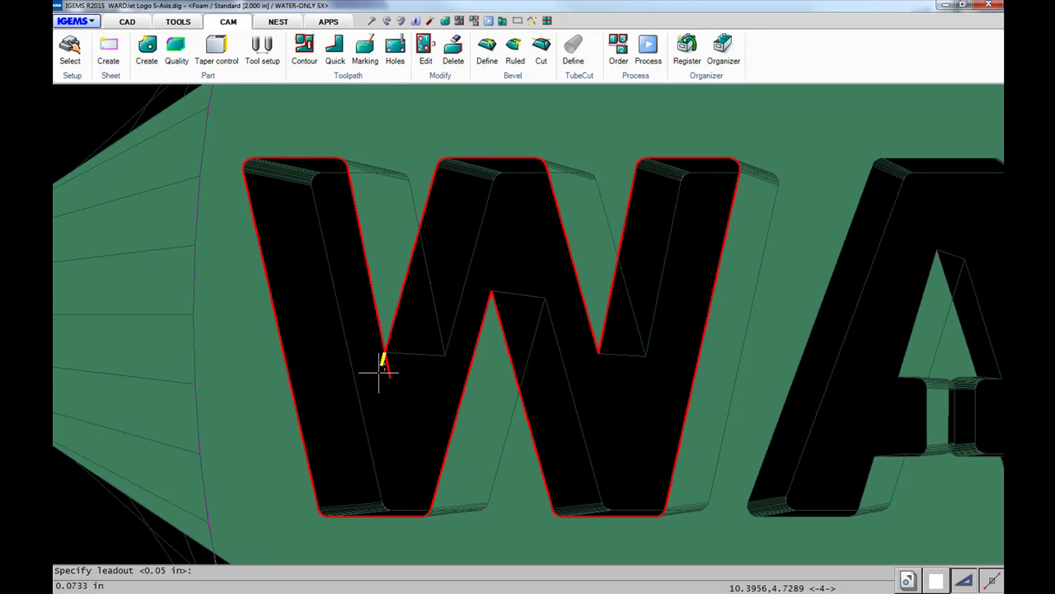
click(378, 375)
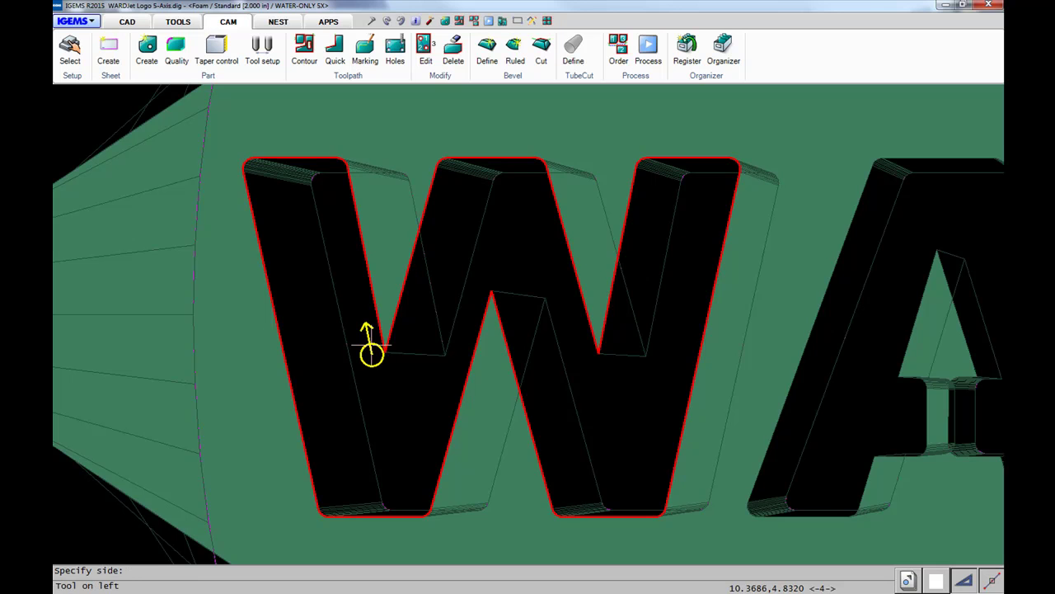
click(371, 353)
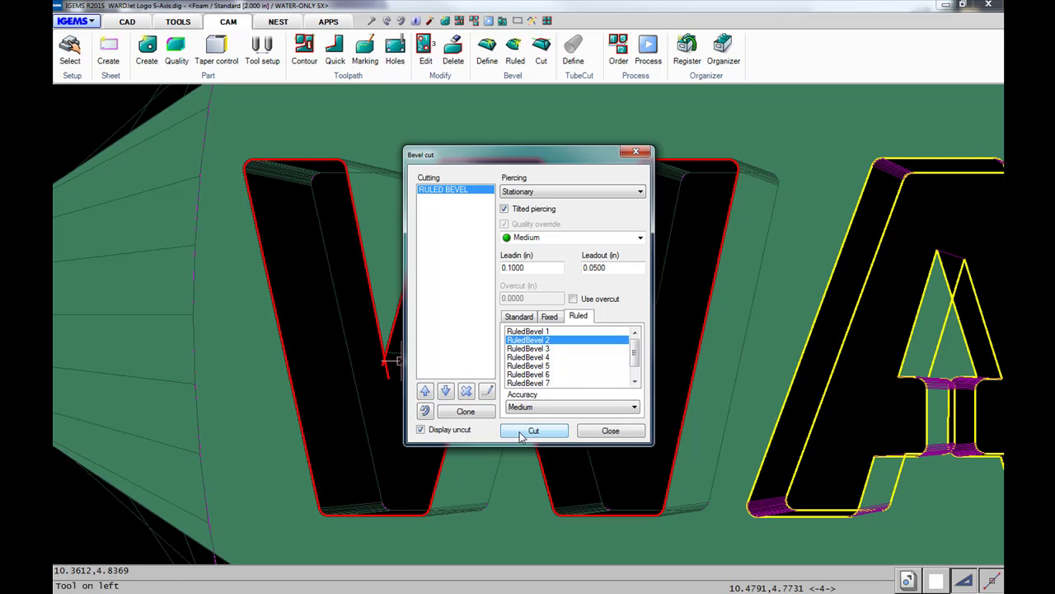
Cut the A with RuledBevel 2 and the R with the next bevel, tool on the left.
click(521, 433)
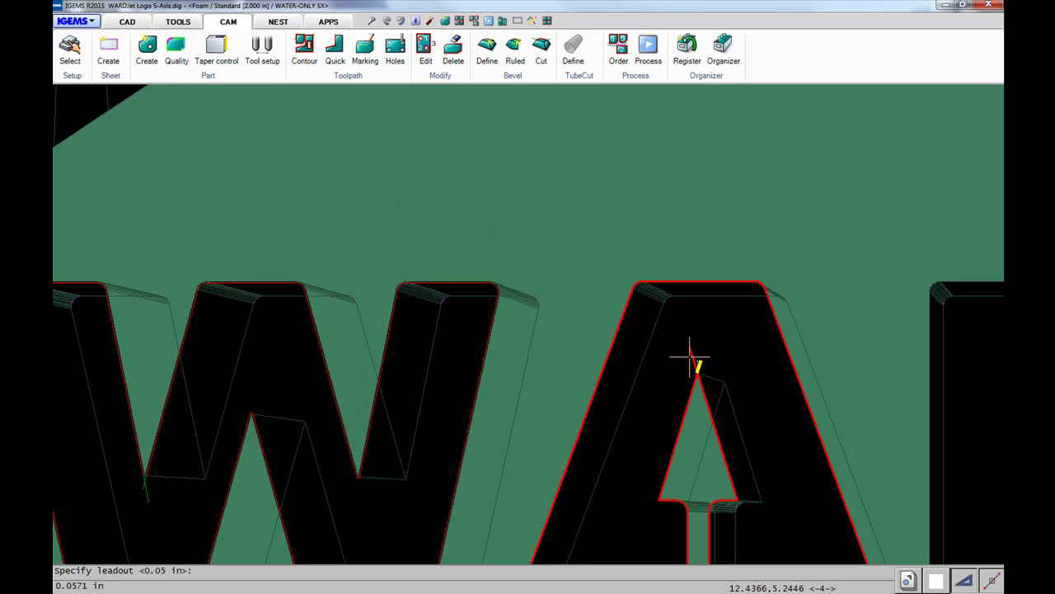
click(689, 357)
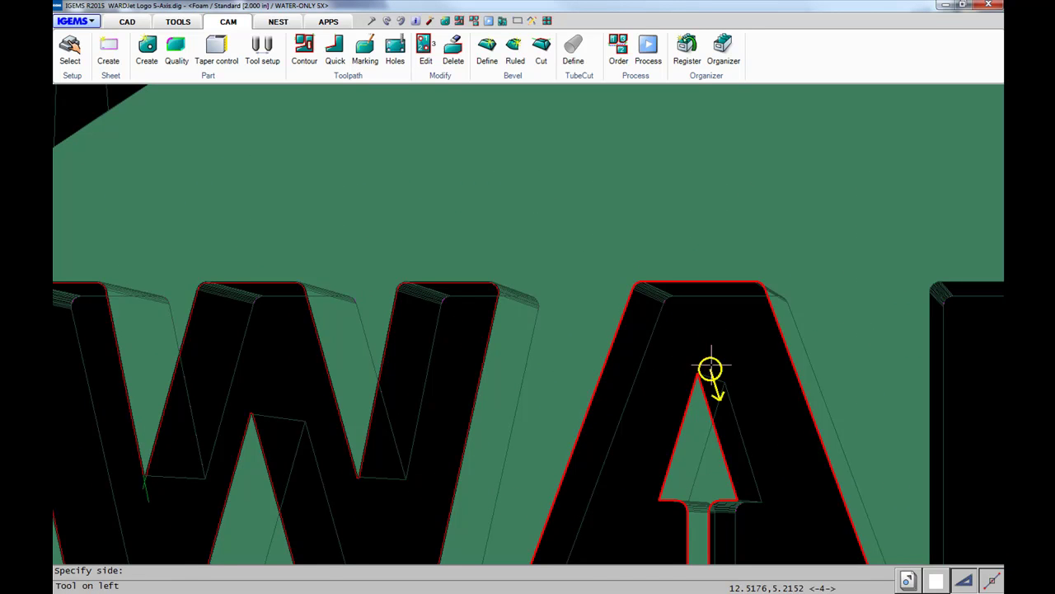
click(707, 358)
click(551, 431)
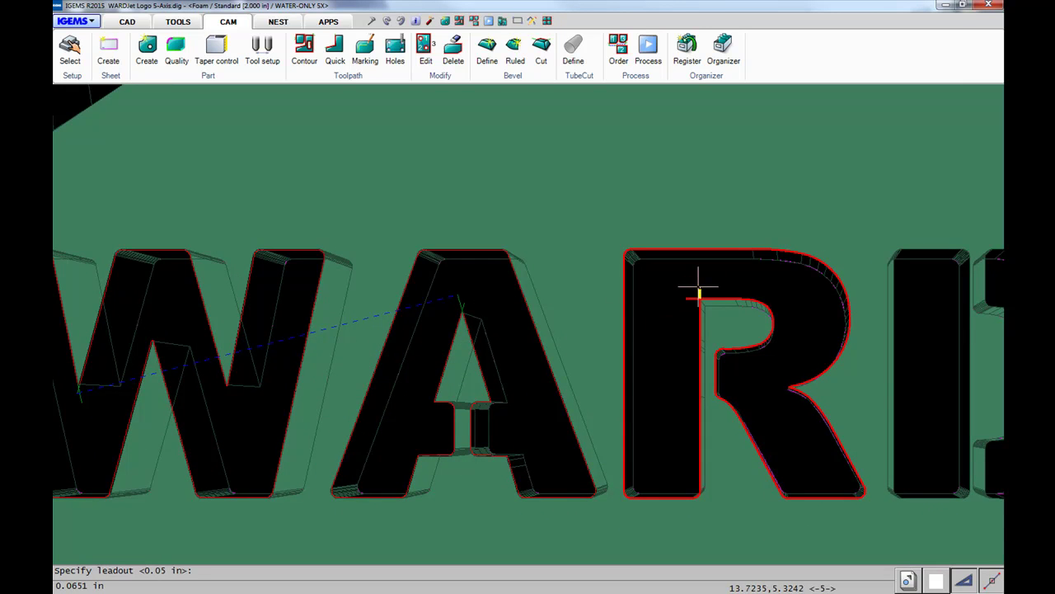
click(698, 287)
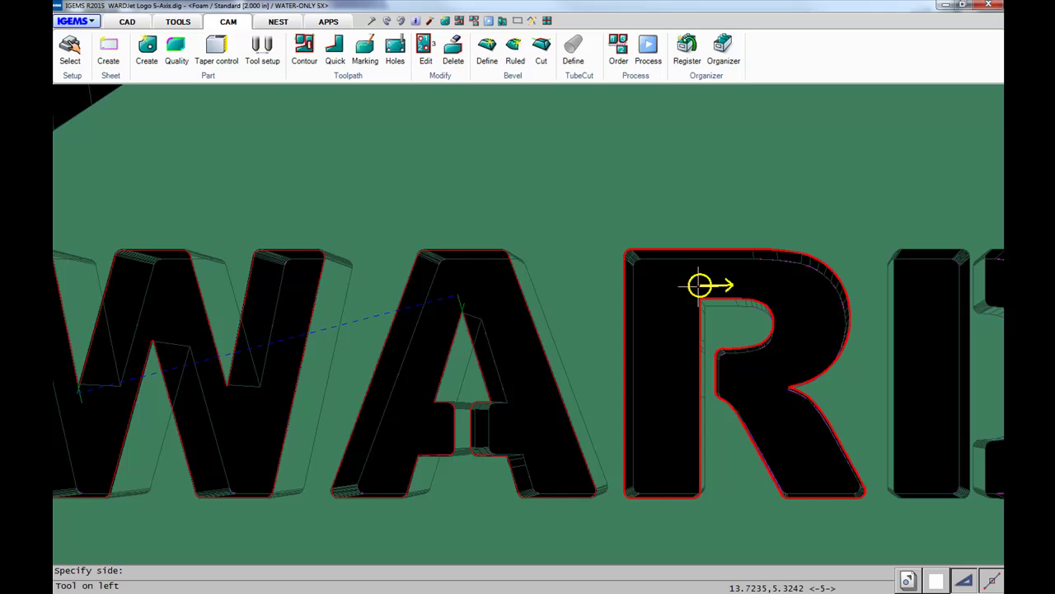
click(698, 285)
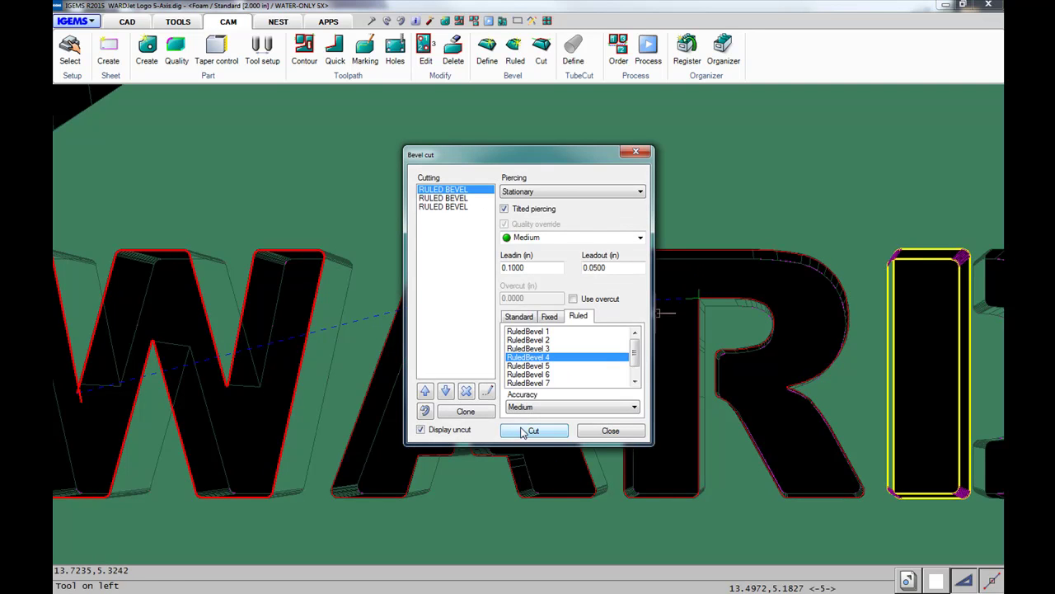
Cut the I with RuledBevel 4, lead-in near its top-left corner, tool on the left.
click(531, 430)
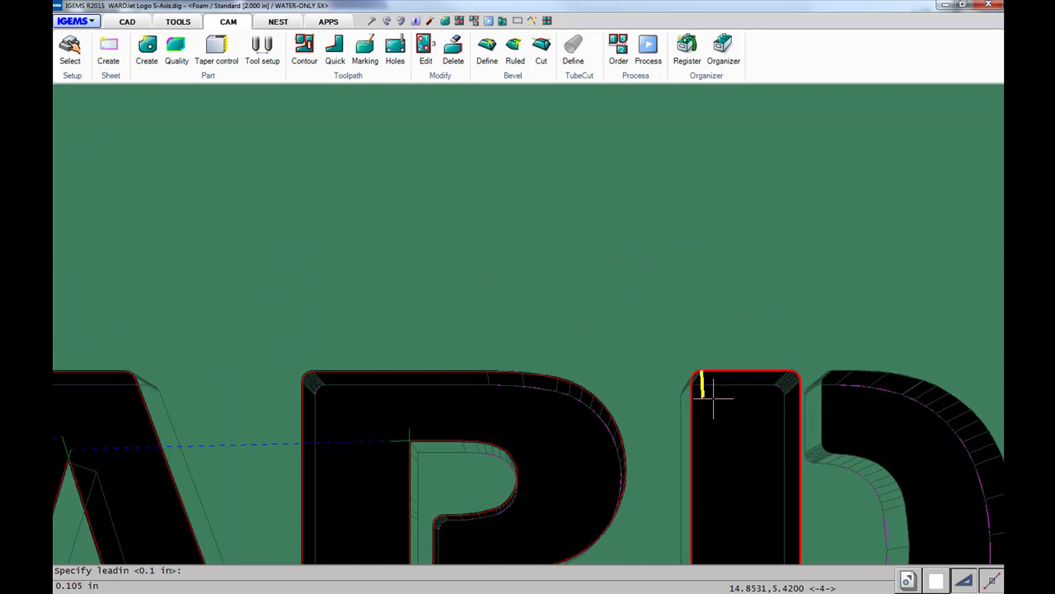
scroll(714, 399, up, 3)
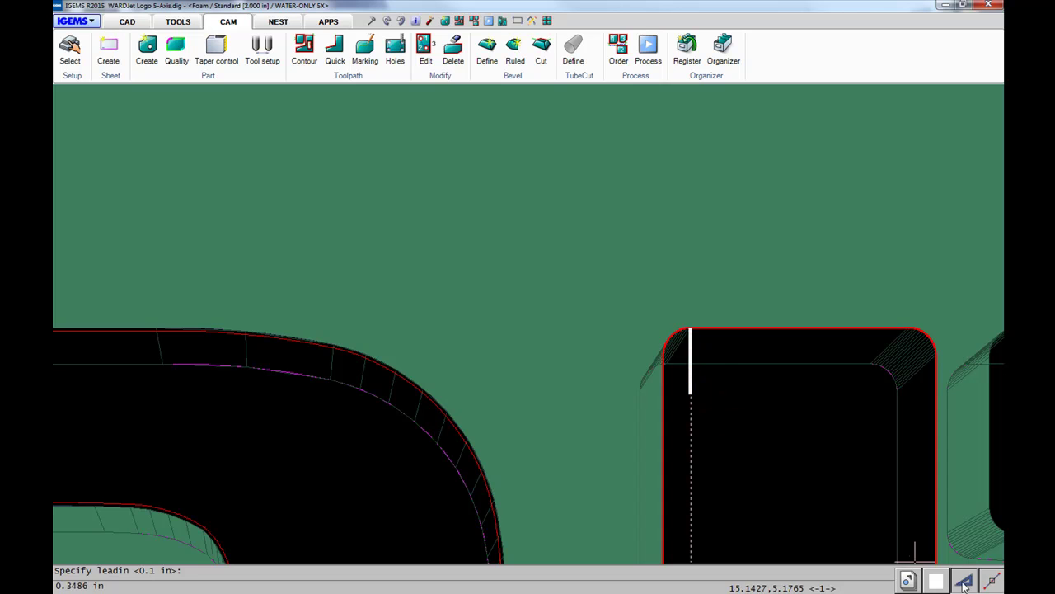
click(708, 377)
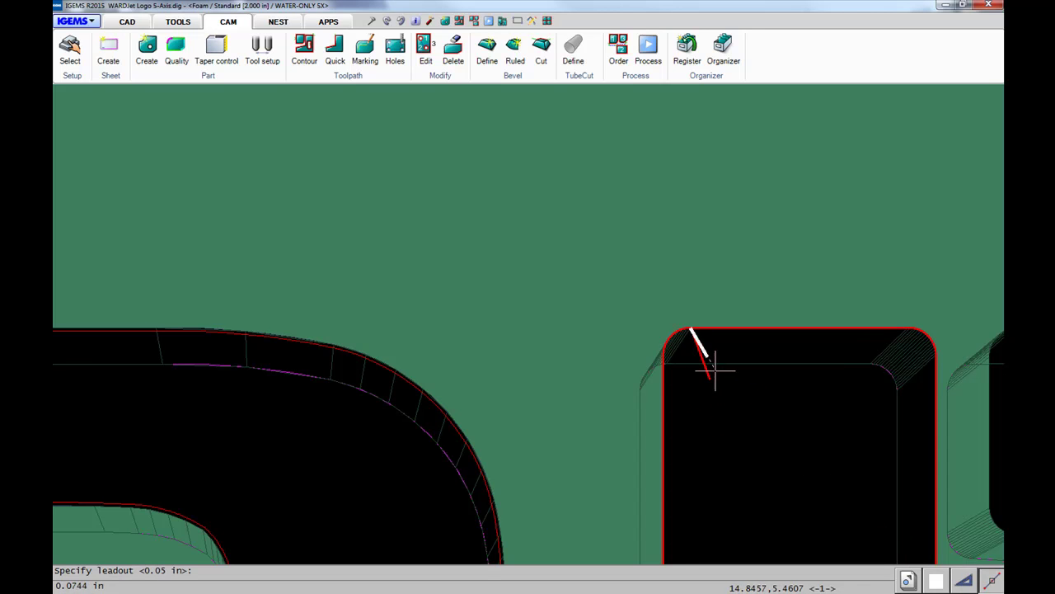
click(703, 371)
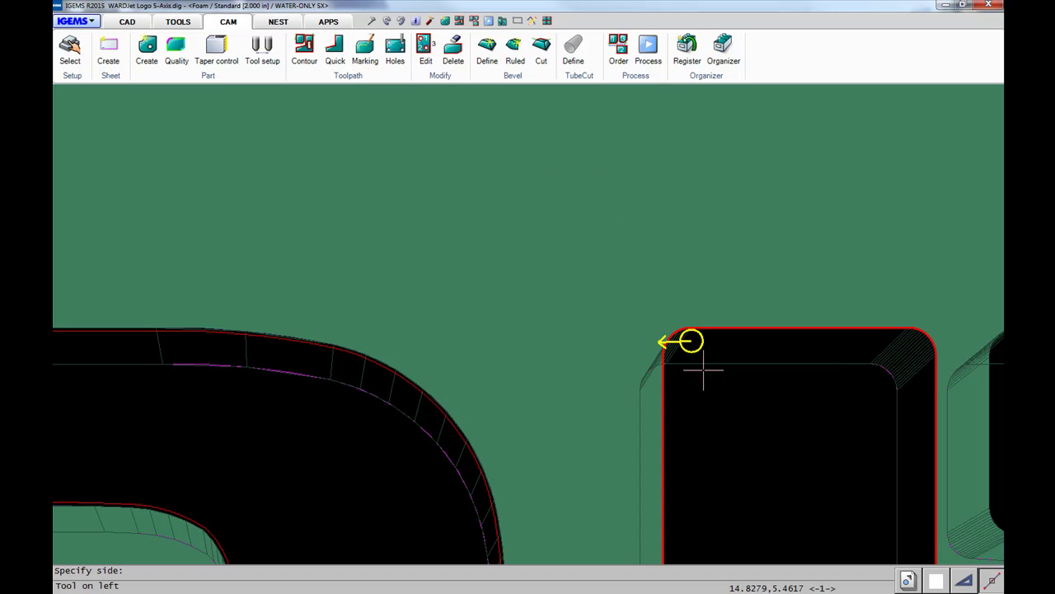
click(696, 381)
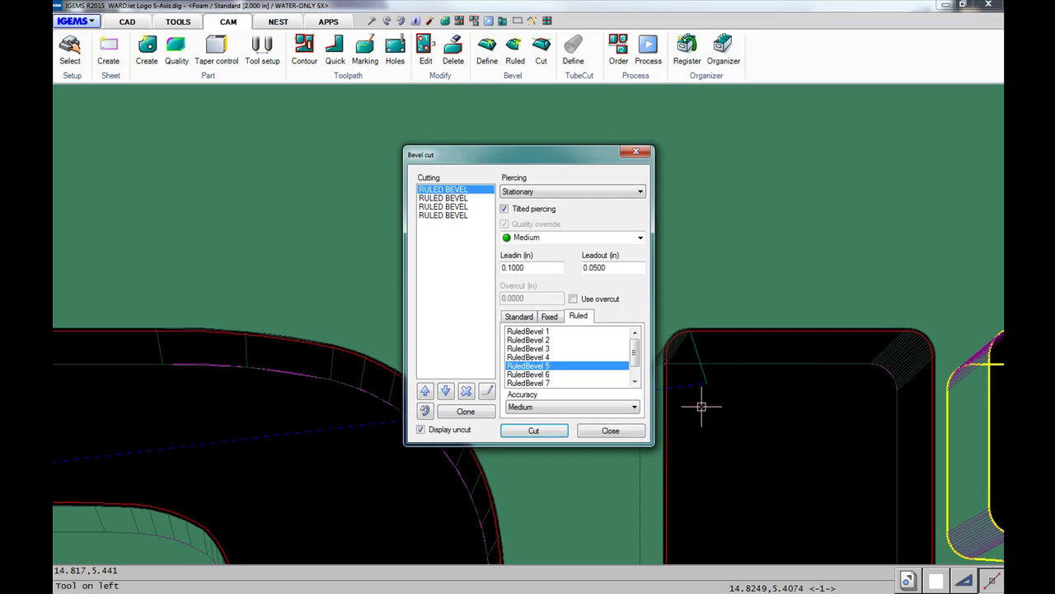
Cut the D with RuledBevel 5 with the tool on the right, then begin the J with RuledBevel 6.
click(533, 432)
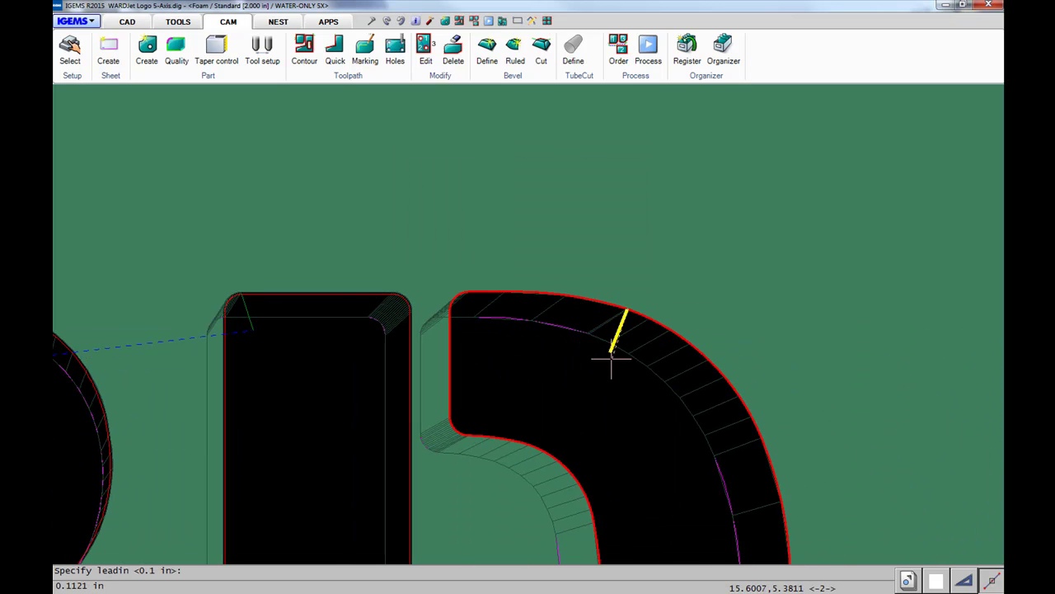
click(611, 359)
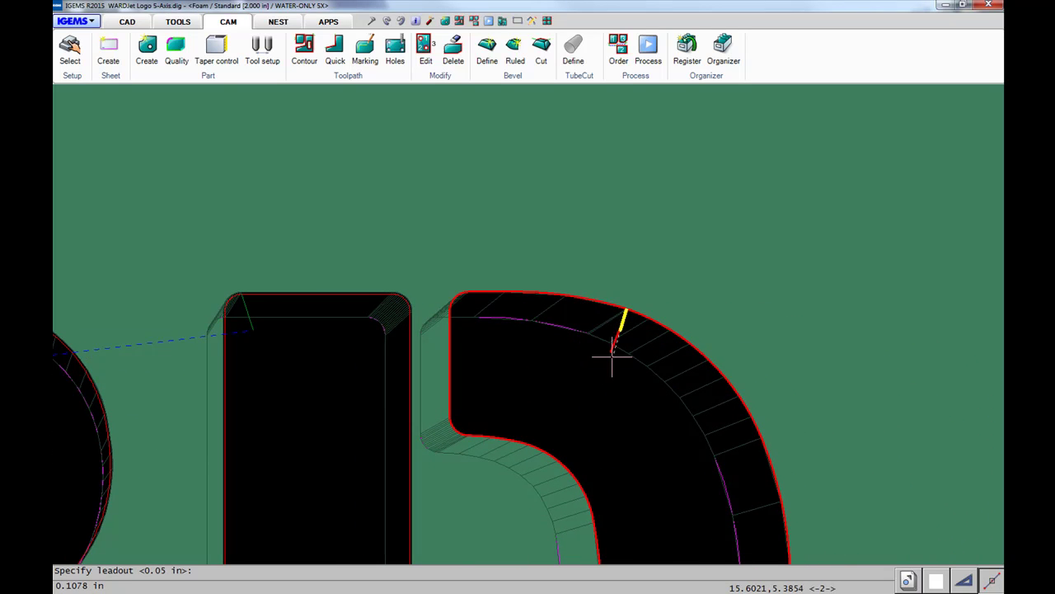
click(611, 359)
key(Return)
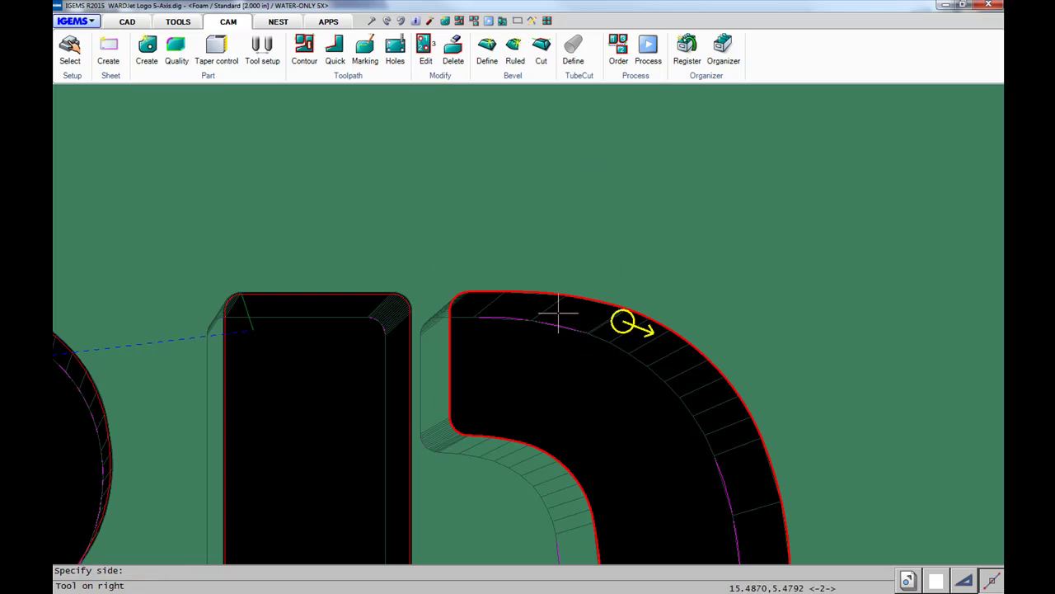
click(657, 349)
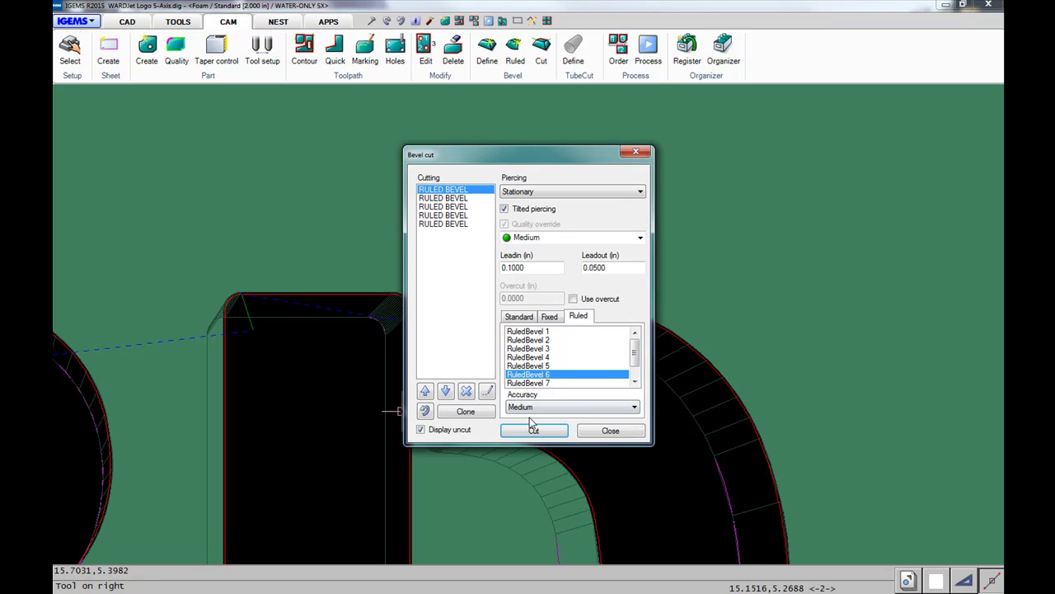
click(534, 427)
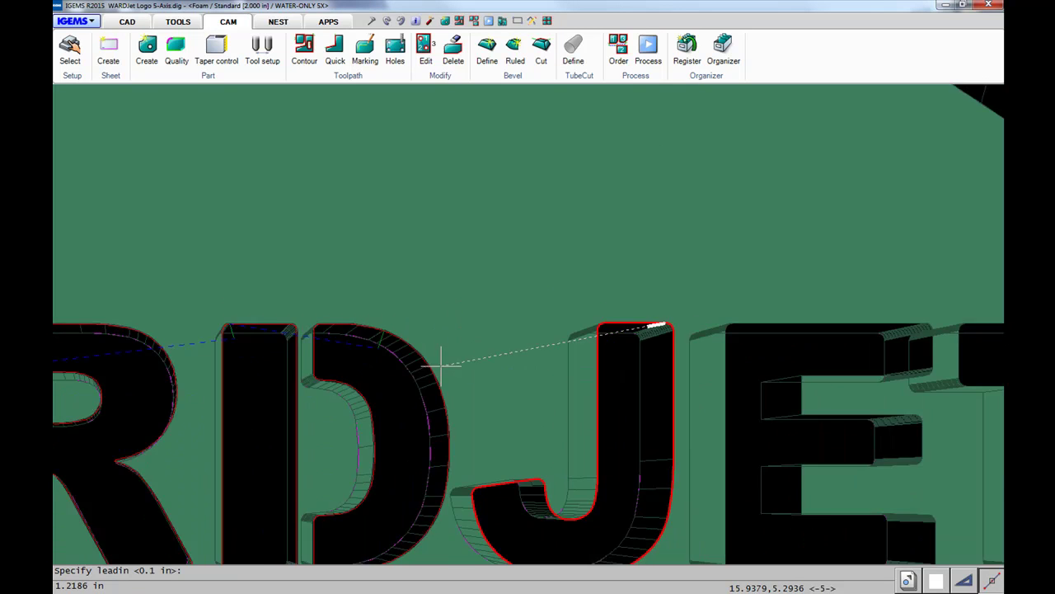
Cut the J with lead-in at its top, a length-and-angle lead-out, and the tool on the right.
scroll(577, 333, up, 5)
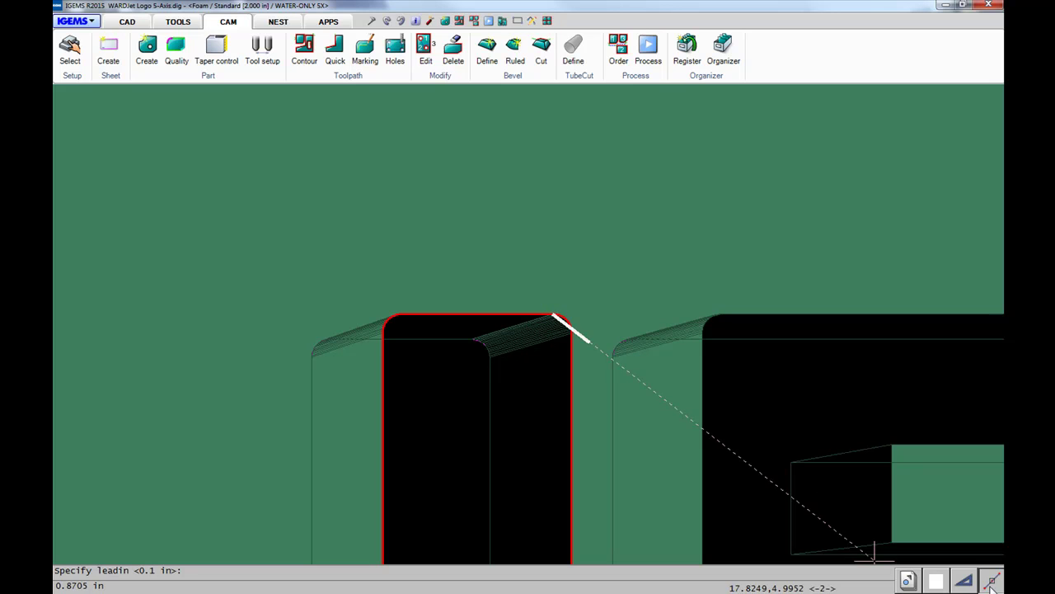
click(530, 349)
right_click(529, 349)
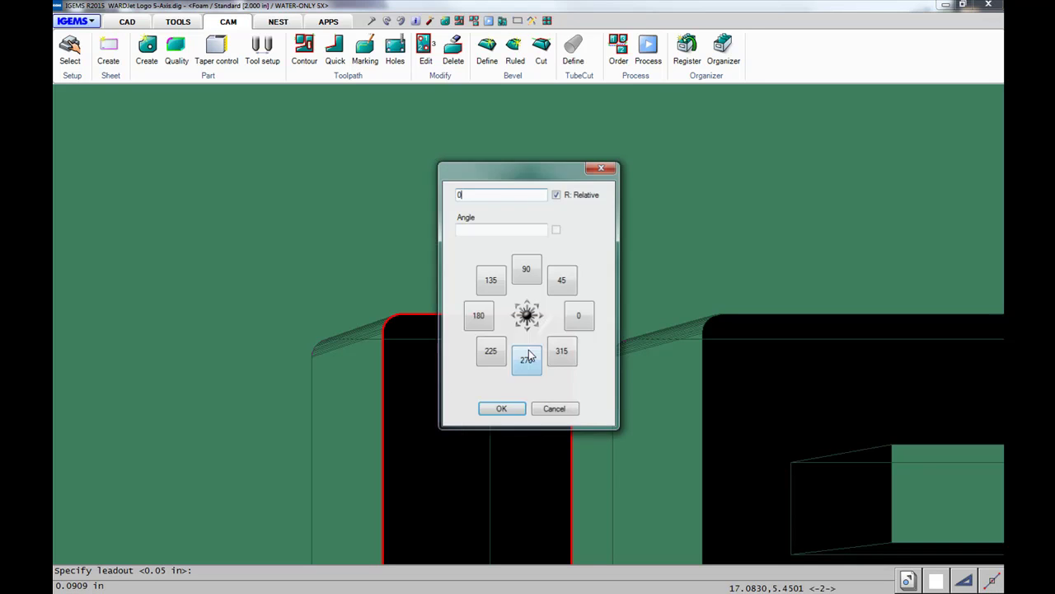
click(501, 410)
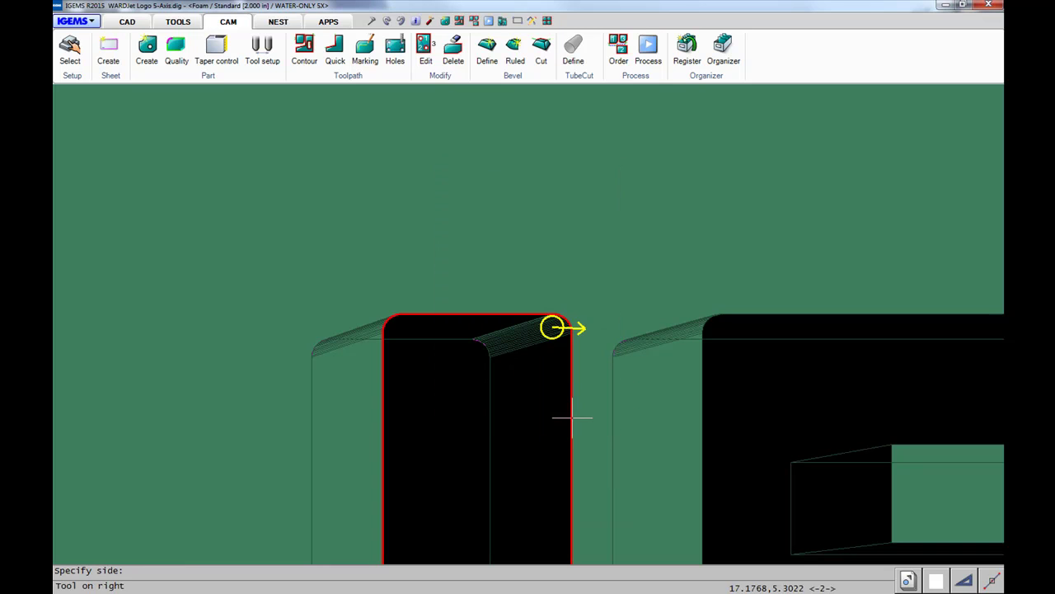
click(548, 327)
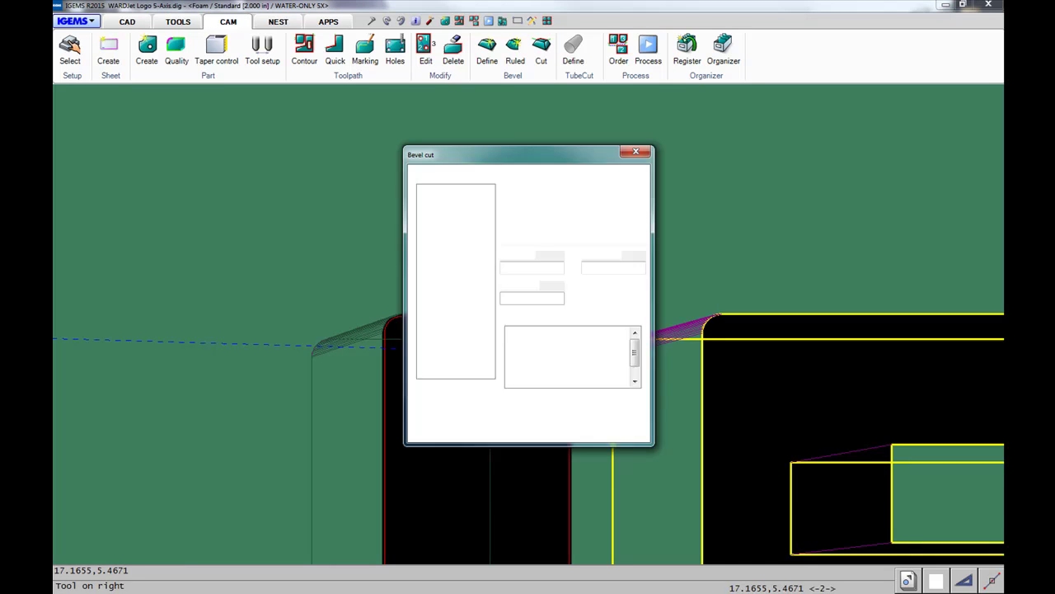
click(534, 431)
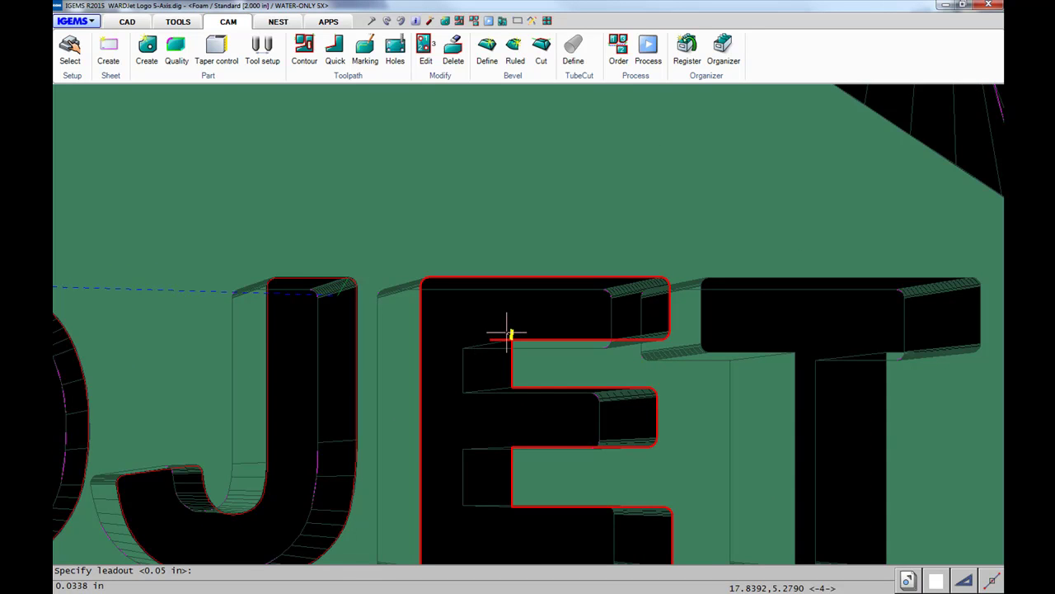
Cut the E with the default lead-out, and the T with the tool on the left.
key(Return)
click(503, 329)
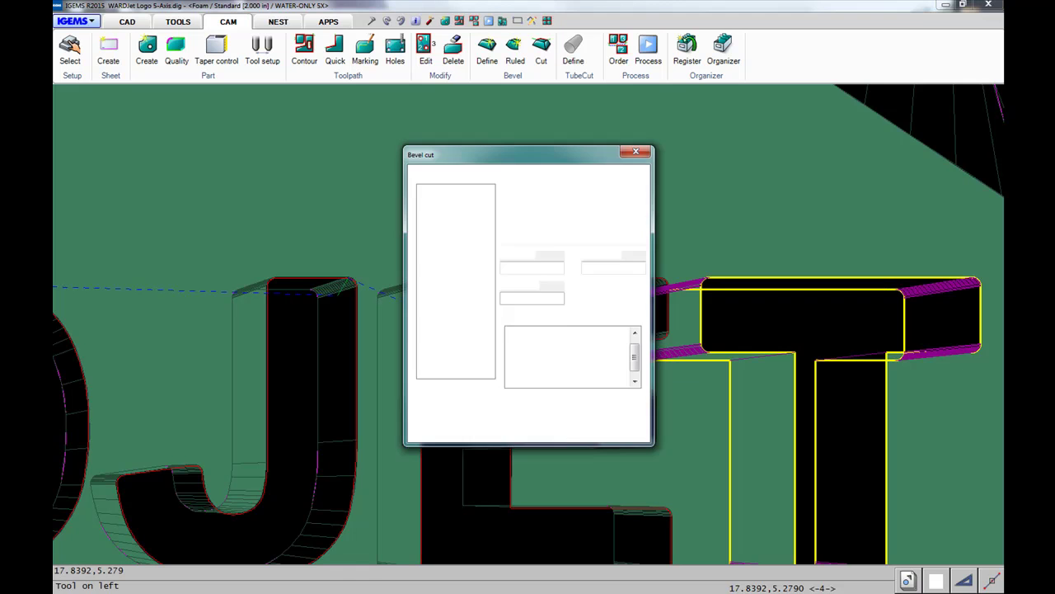
click(517, 429)
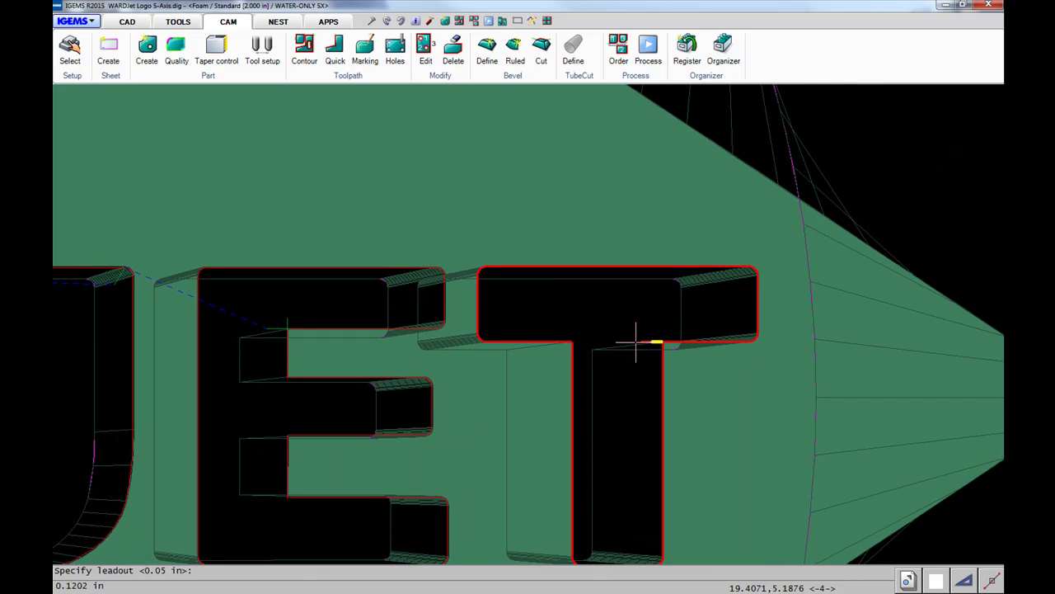
click(661, 326)
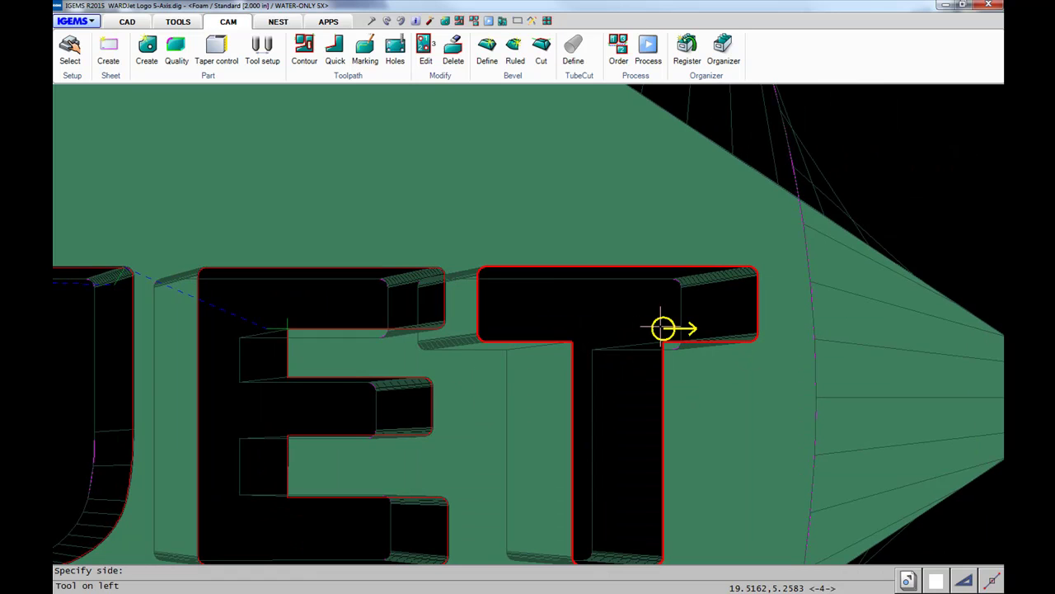
click(662, 328)
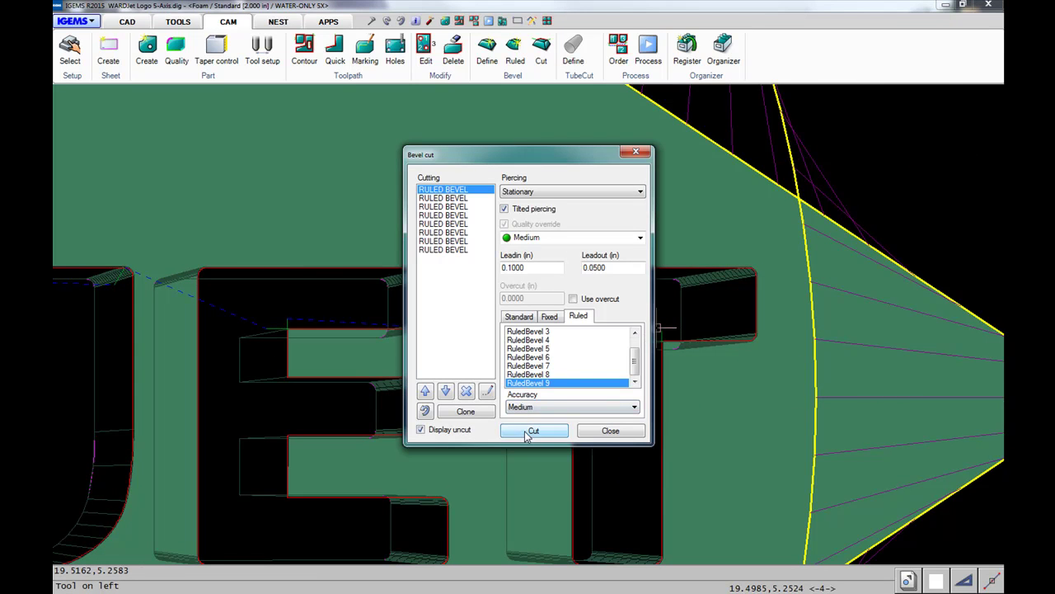
click(532, 430)
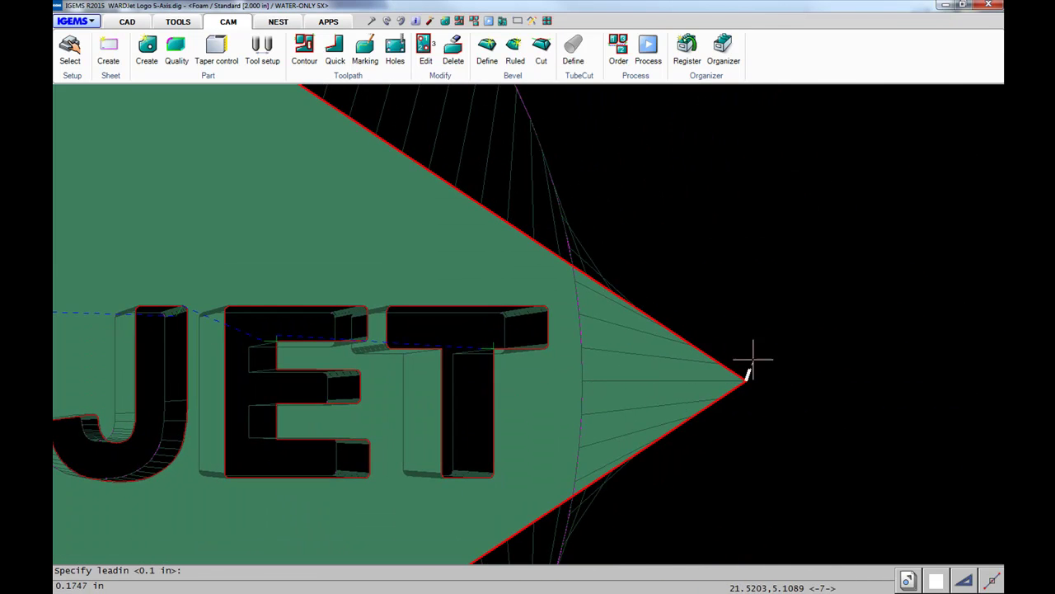
Set lead-in, lead-out and tool side at the outer diamond contour's tip.
click(761, 365)
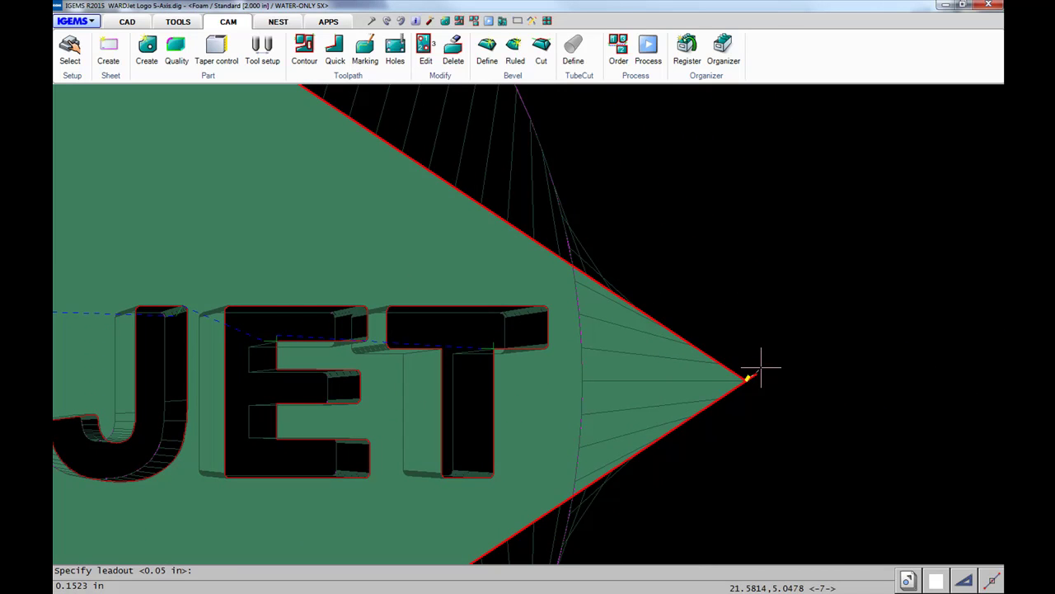
click(763, 394)
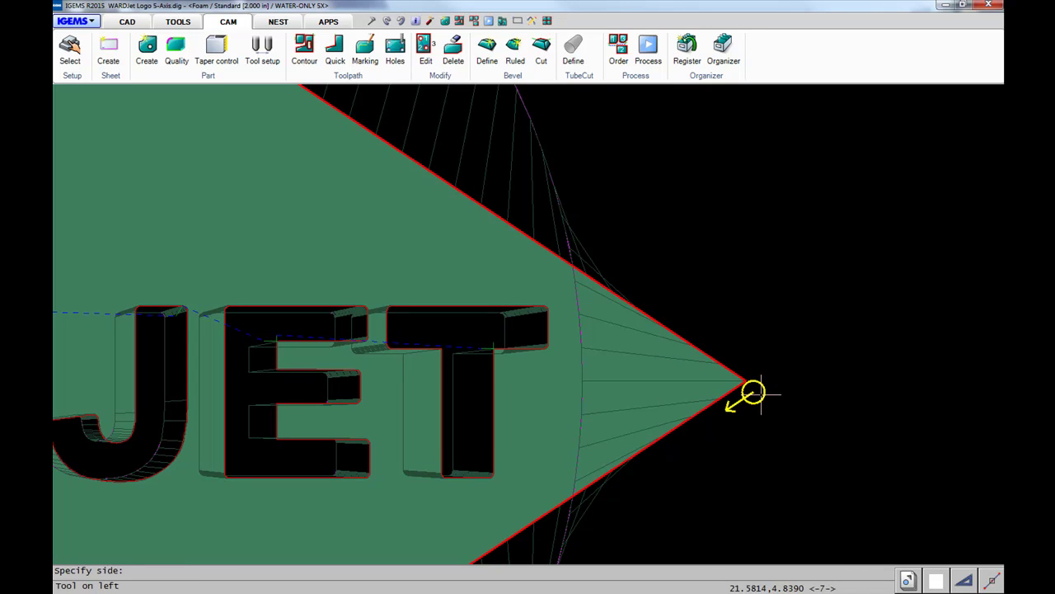
click(760, 393)
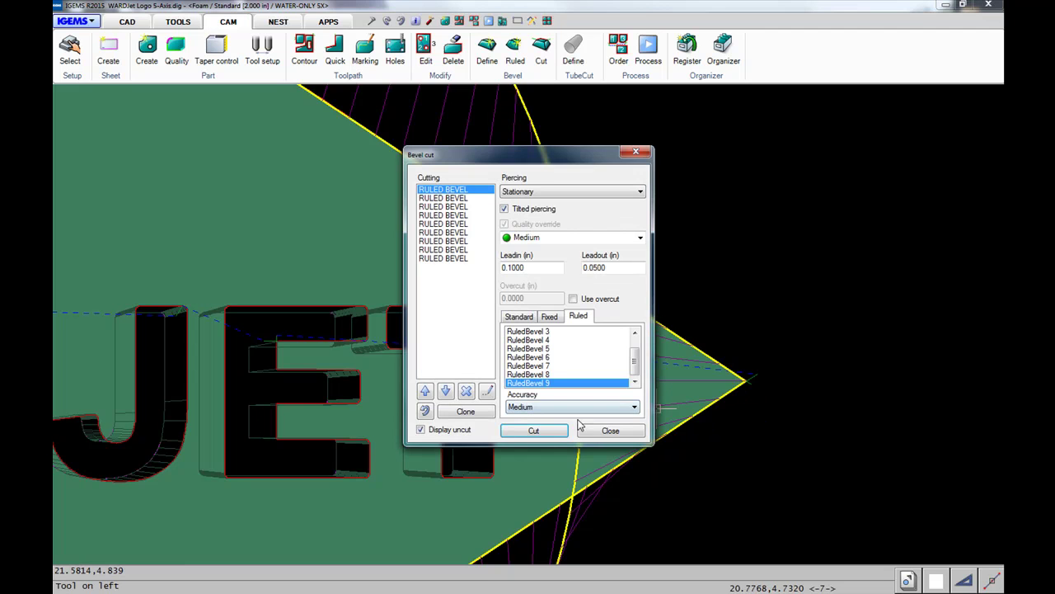
Close Bevel cut and set the cutting order by window-selecting and accepting all parts.
click(593, 433)
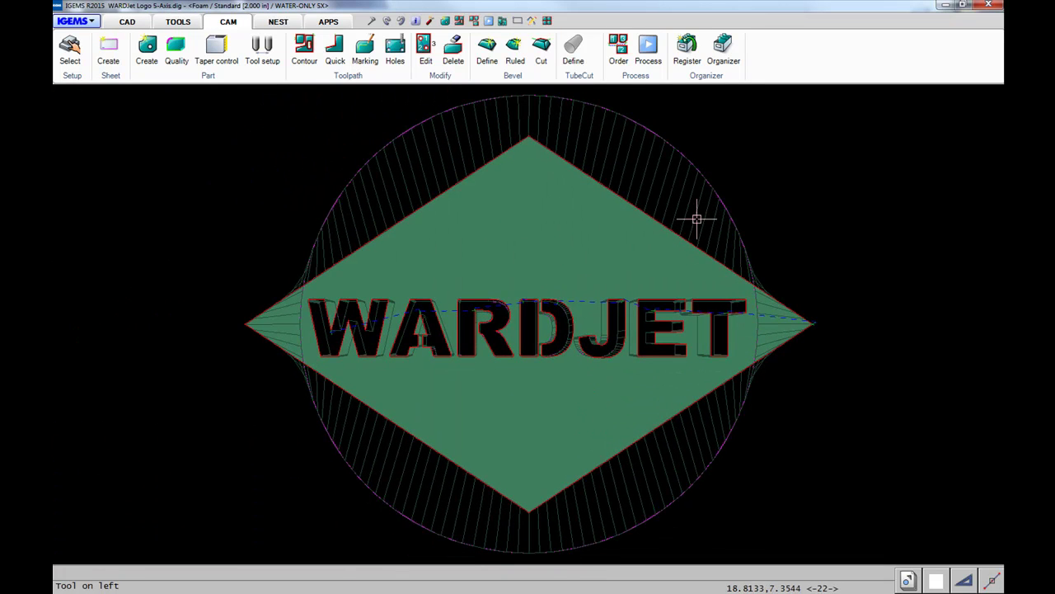
click(620, 50)
click(811, 441)
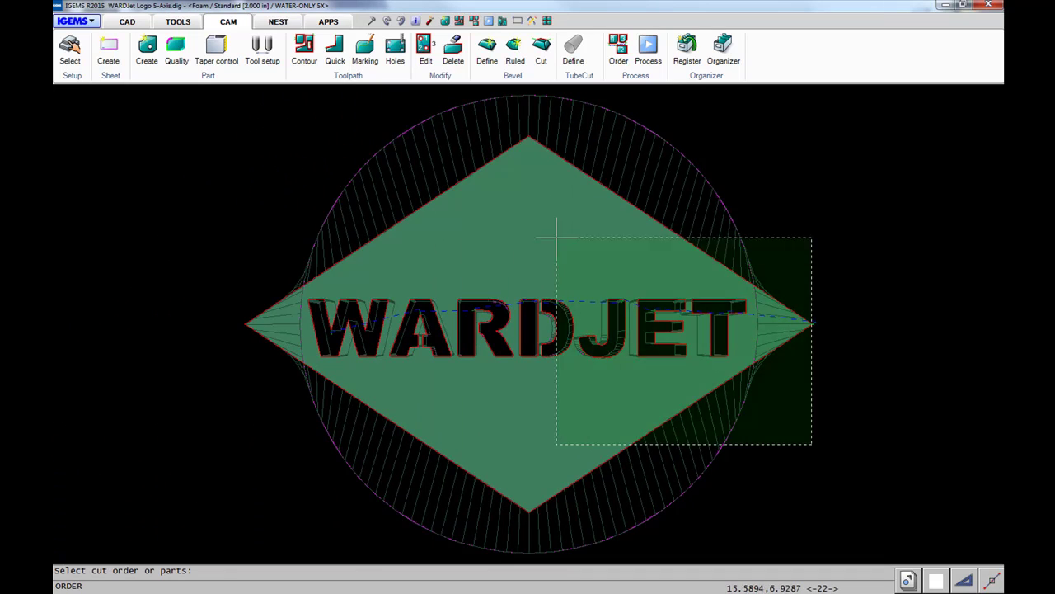
click(550, 231)
right_click(550, 232)
click(564, 245)
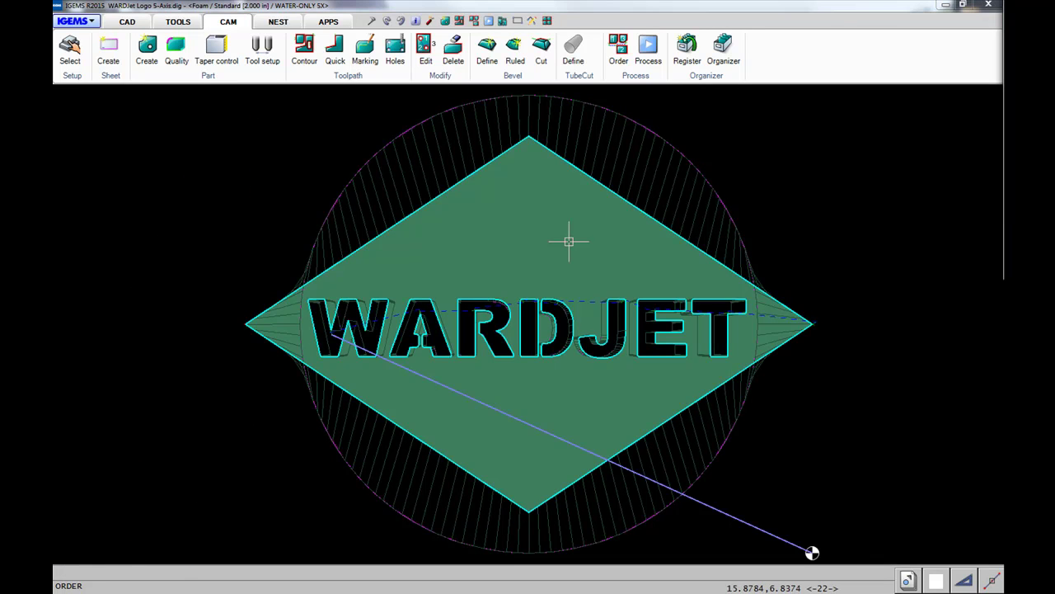
Process the toolpath into 5-axis code and open it full-screen in the 3D simulator.
click(648, 48)
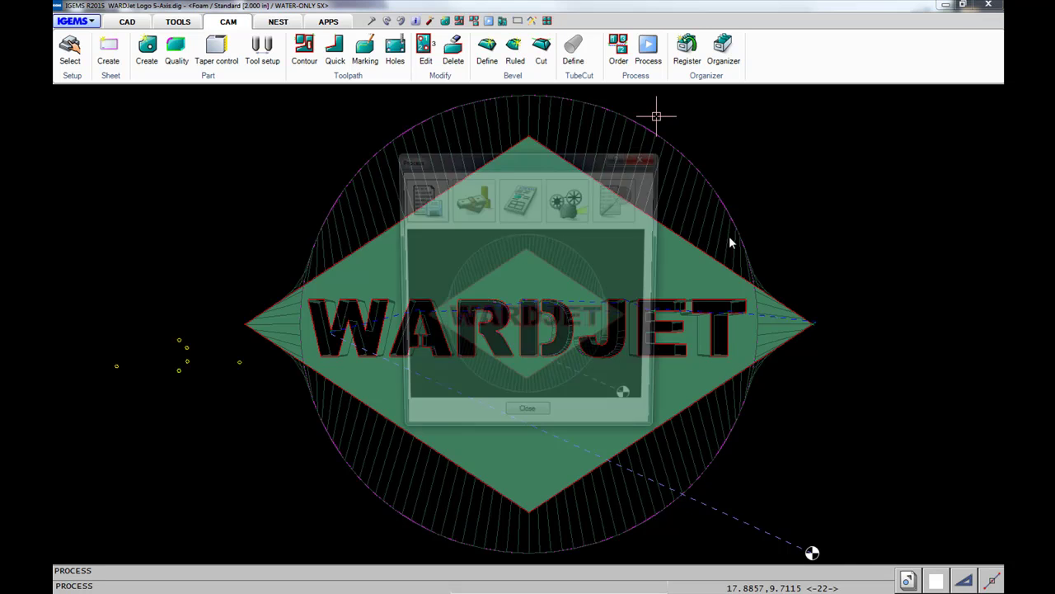
click(568, 204)
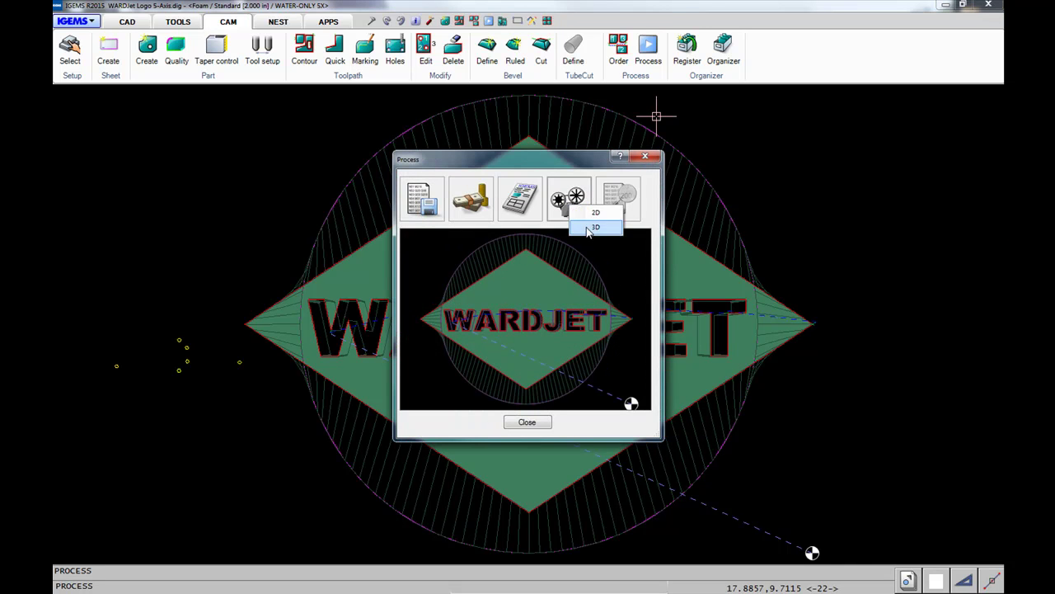
click(590, 228)
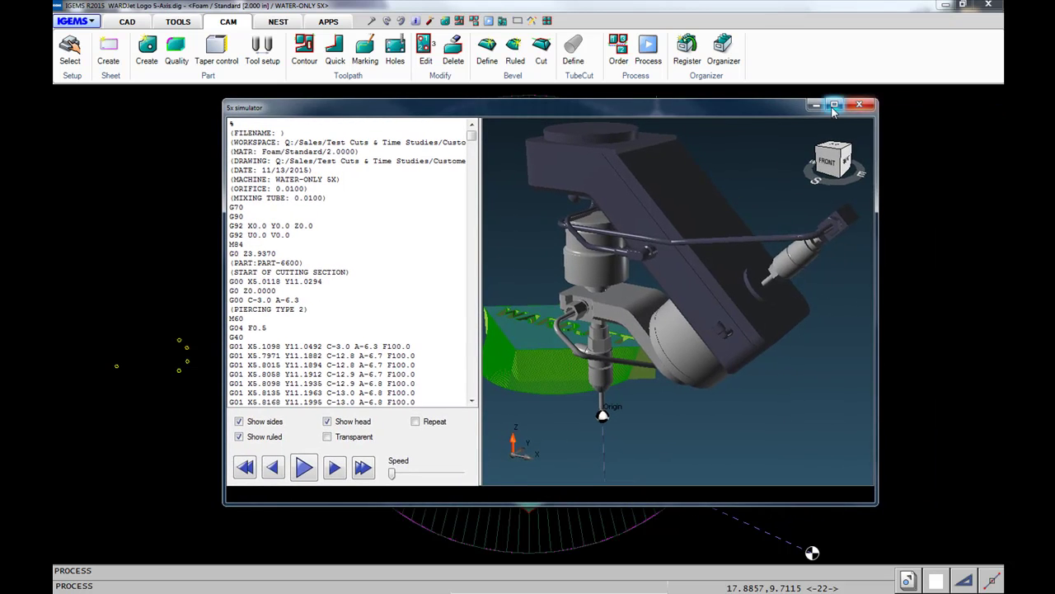
click(834, 106)
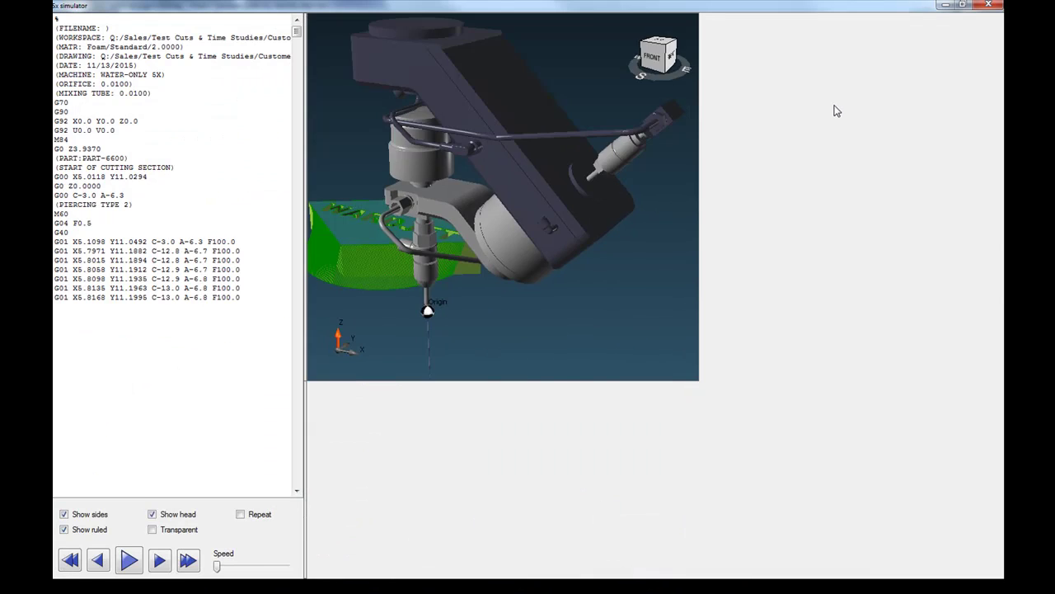
Play the simulation at 52x speed, viewing it orbited, from the top and front-top.
click(129, 561)
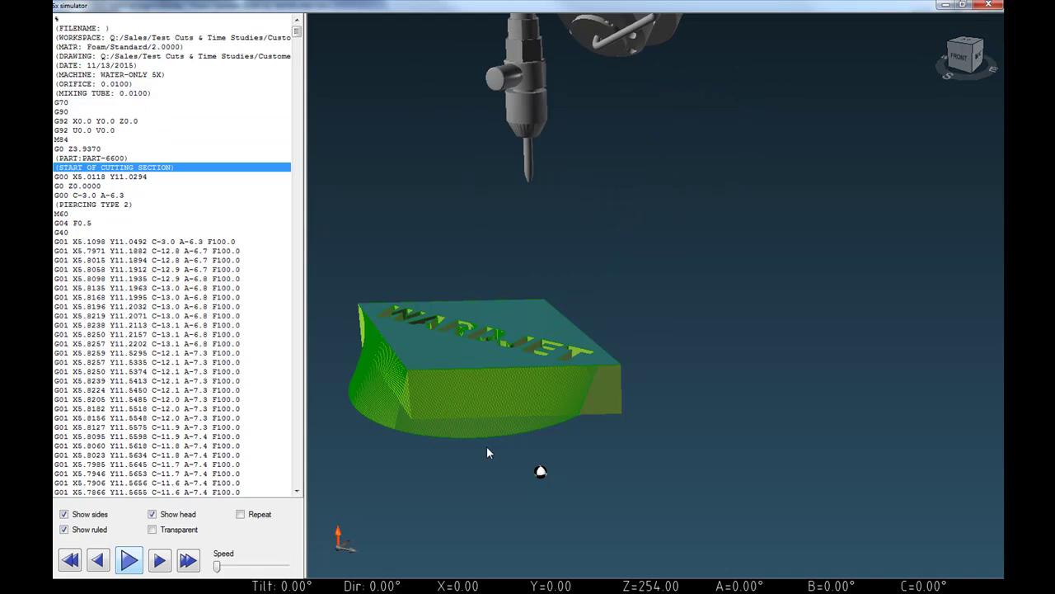
drag(516, 367, 461, 338)
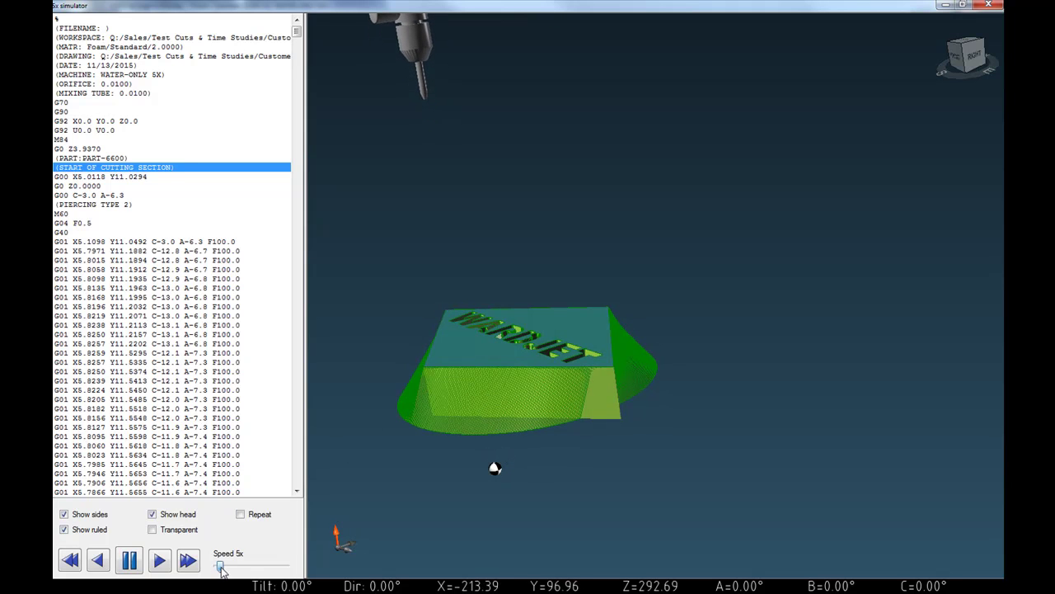
drag(221, 569, 254, 568)
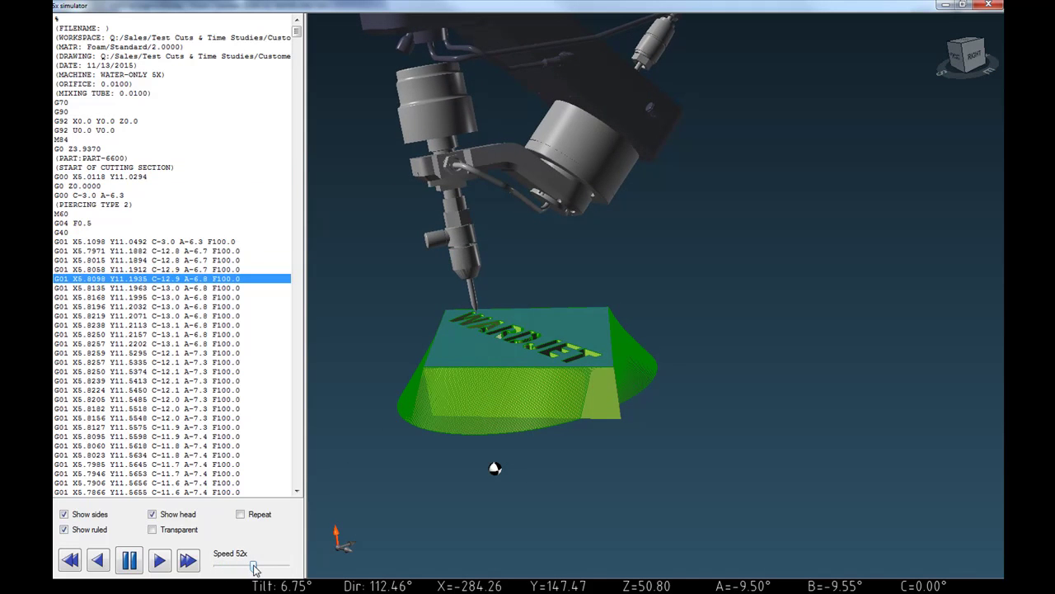
click(970, 46)
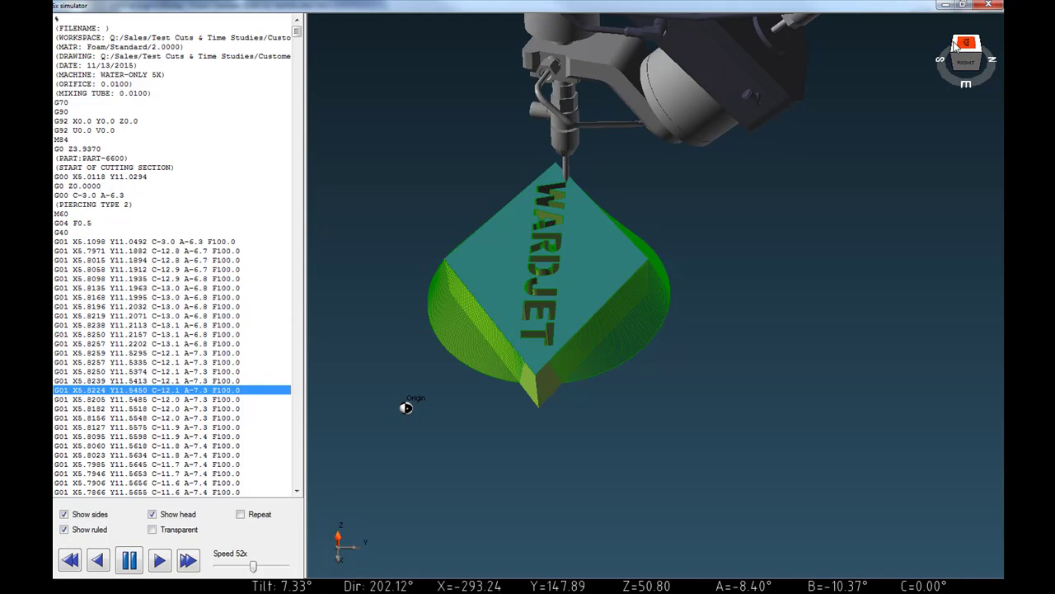
click(954, 47)
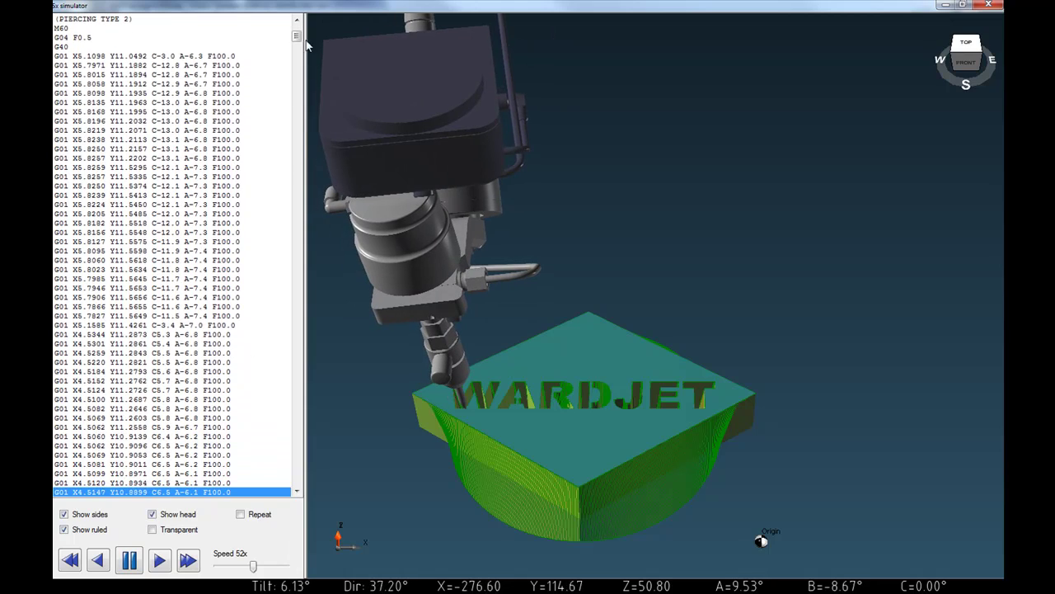
Scroll the G-code list and resume playback at 100x speed.
drag(297, 38, 297, 340)
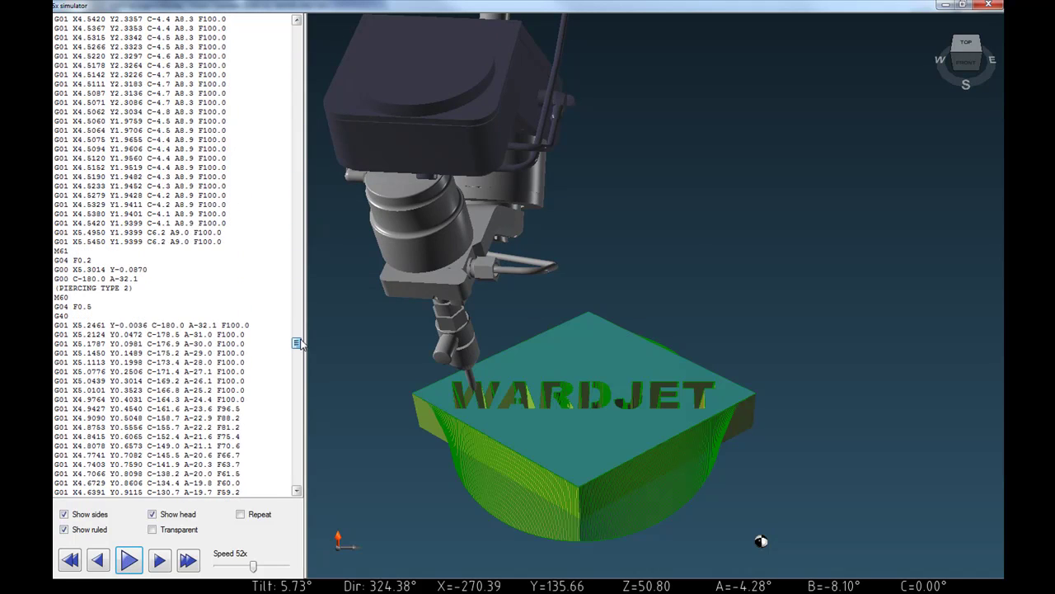
click(127, 560)
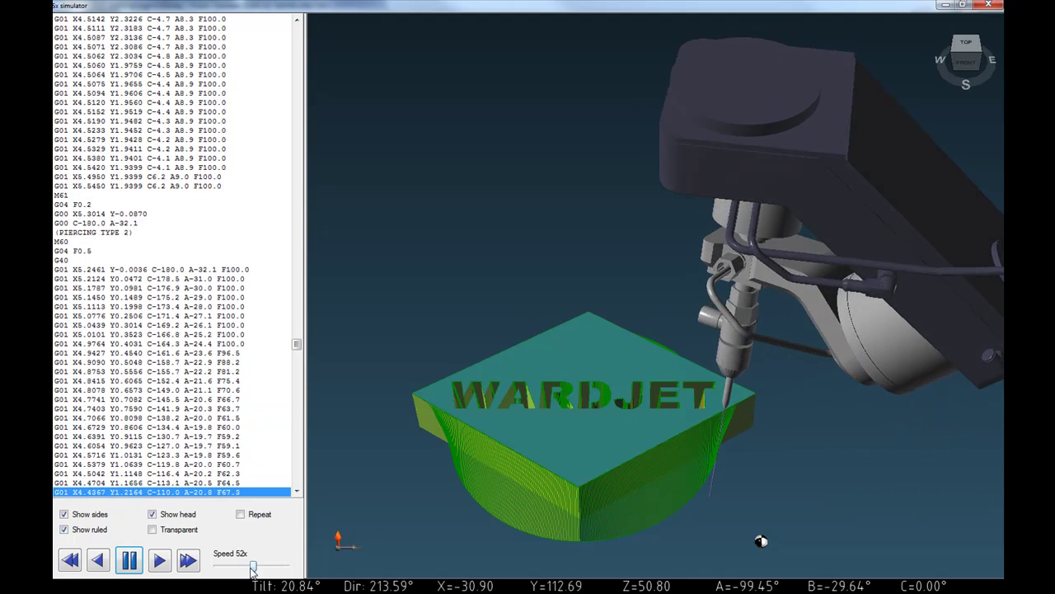
drag(252, 567, 288, 567)
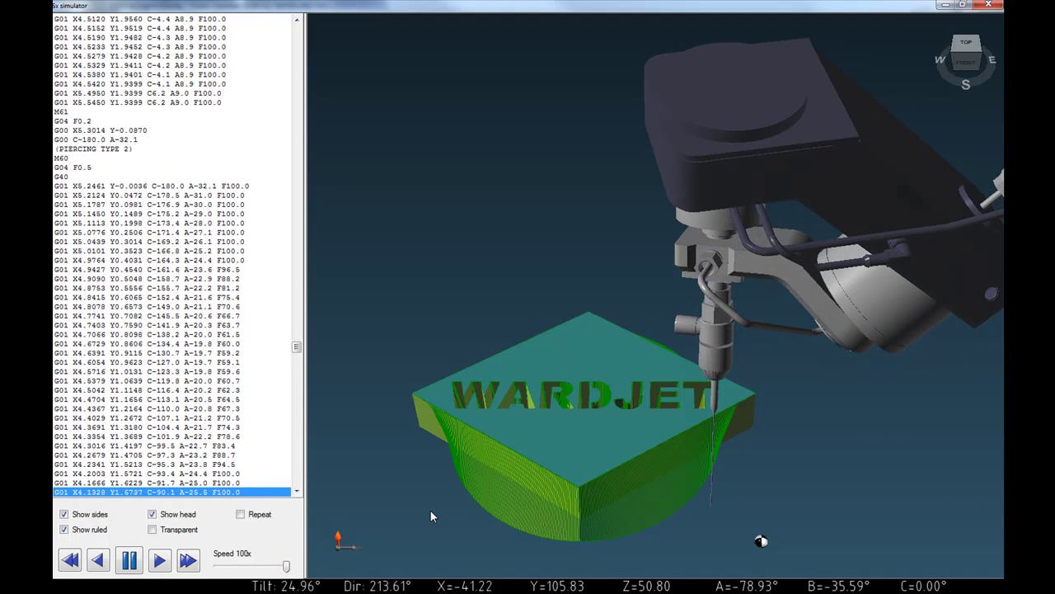